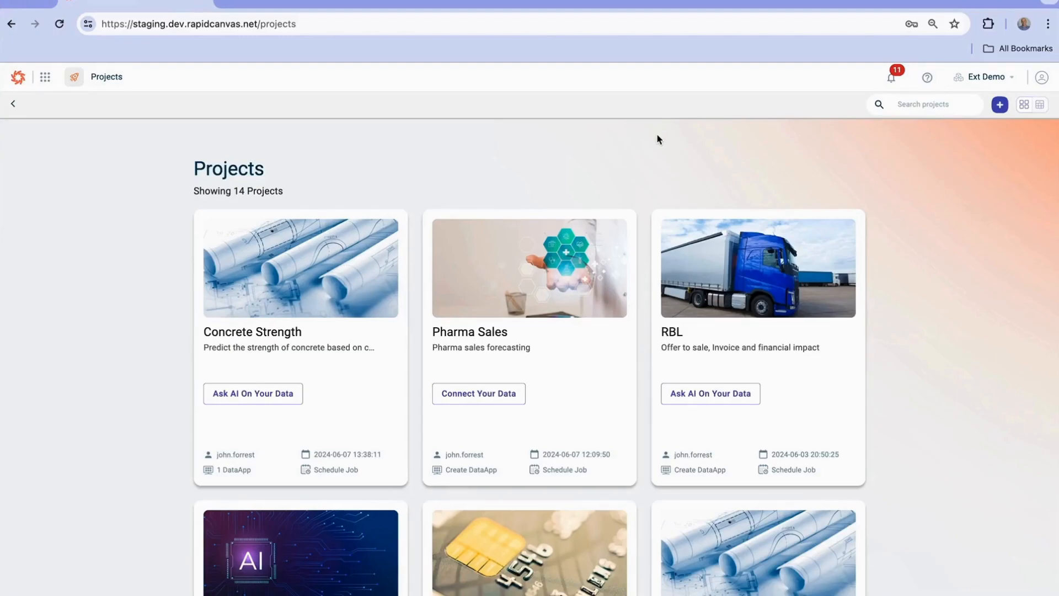
Open the Pharma Sales project and start creating a new dataset
{"action": "left_click", "coordinate": [482, 339]}
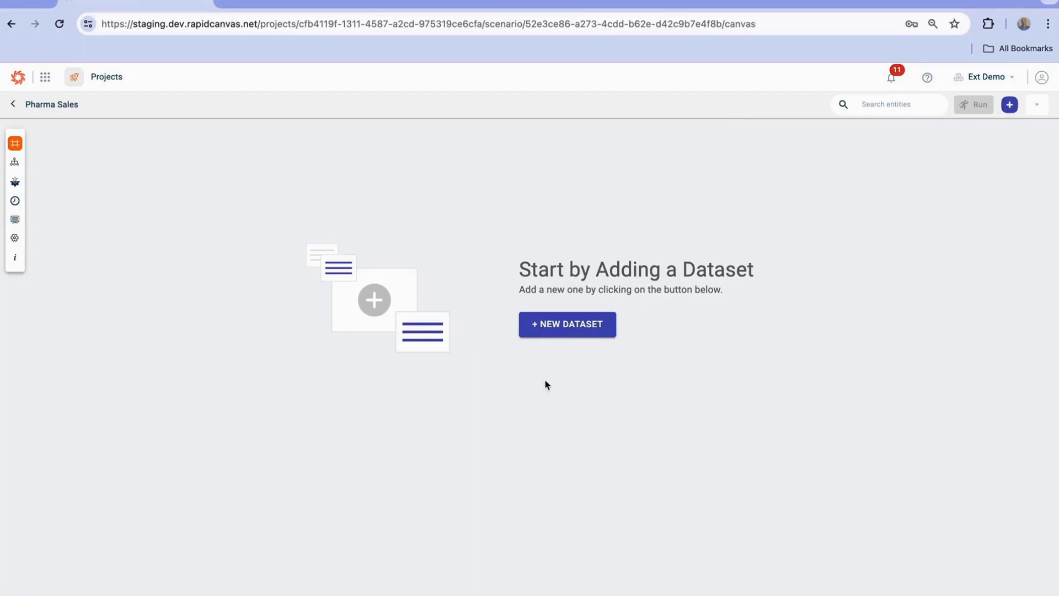
{"action": "left_click", "coordinate": [565, 324]}
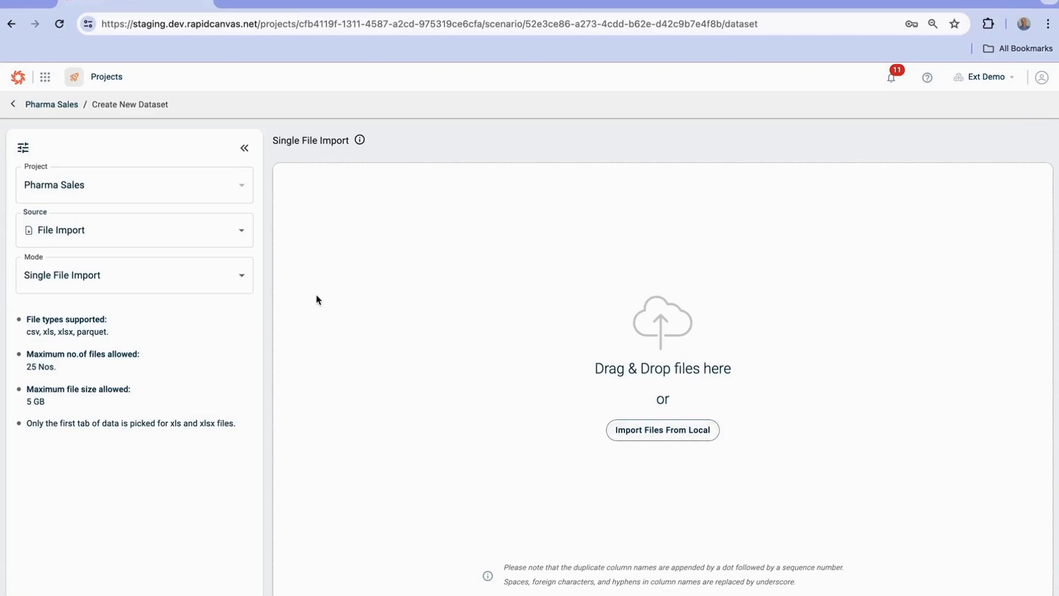
Browse the connectors offered for a new data source connection and return to the dataset creation page without creating one
{"action": "left_click", "coordinate": [231, 234]}
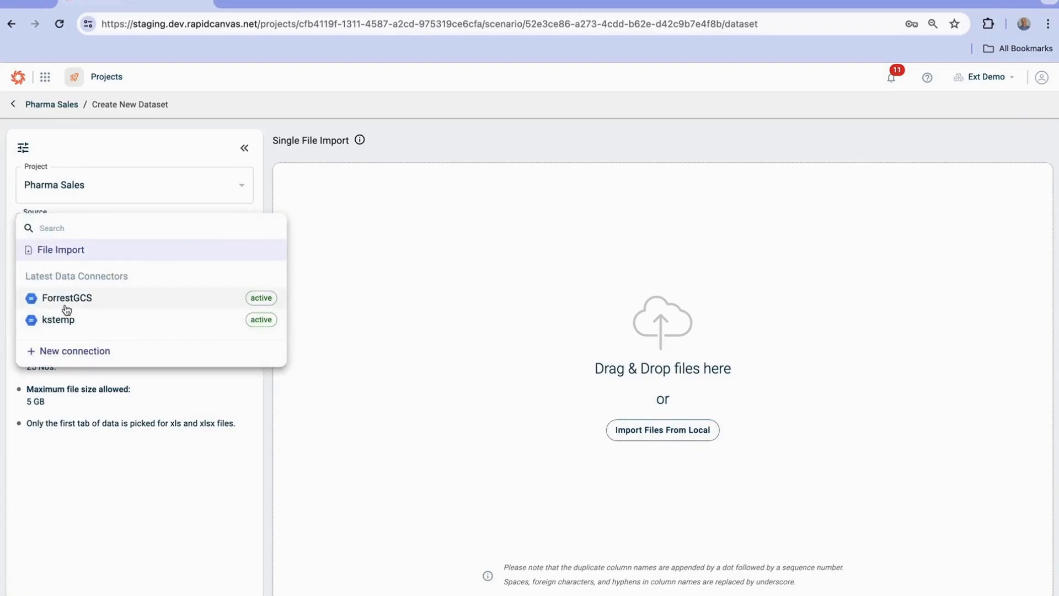
{"action": "left_click", "coordinate": [79, 352]}
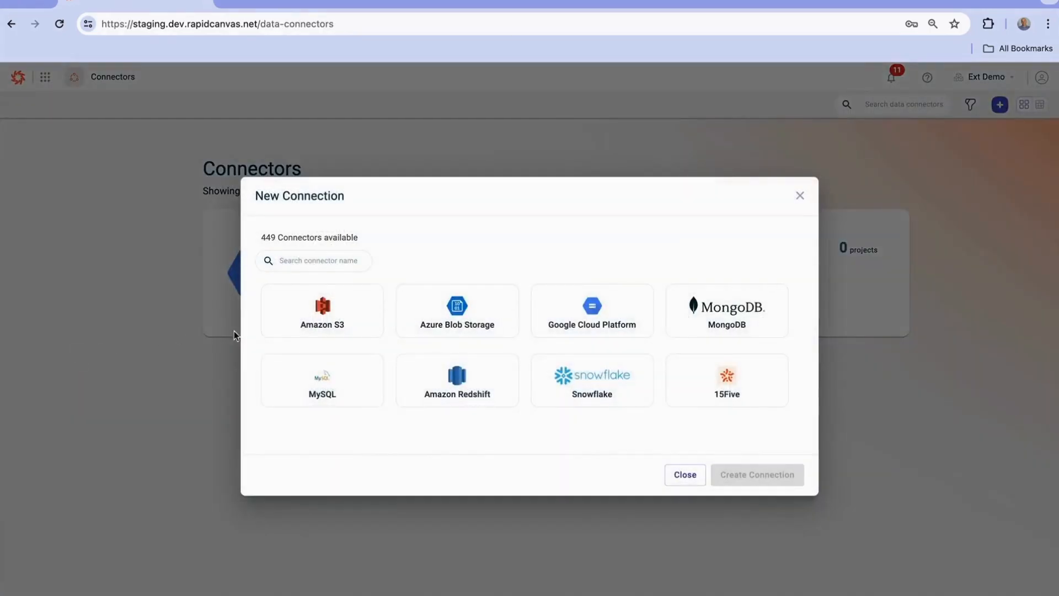
{"action": "scroll", "coordinate": [433, 349], "scroll_direction": "down", "scroll_amount": 2}
{"action": "scroll", "coordinate": [433, 350], "scroll_direction": "up", "scroll_amount": 3}
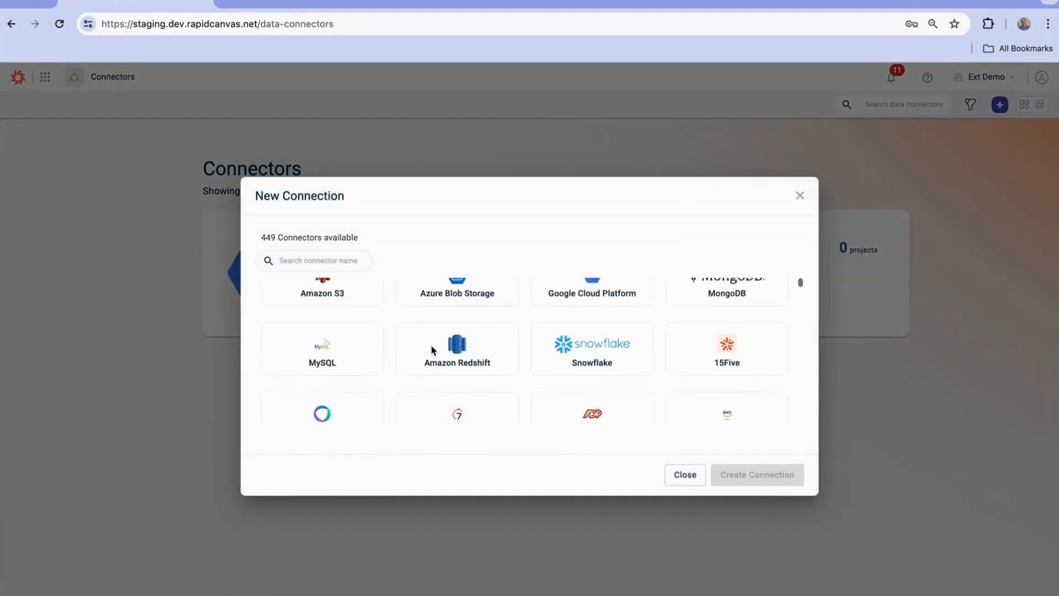
{"action": "left_click", "coordinate": [800, 197]}
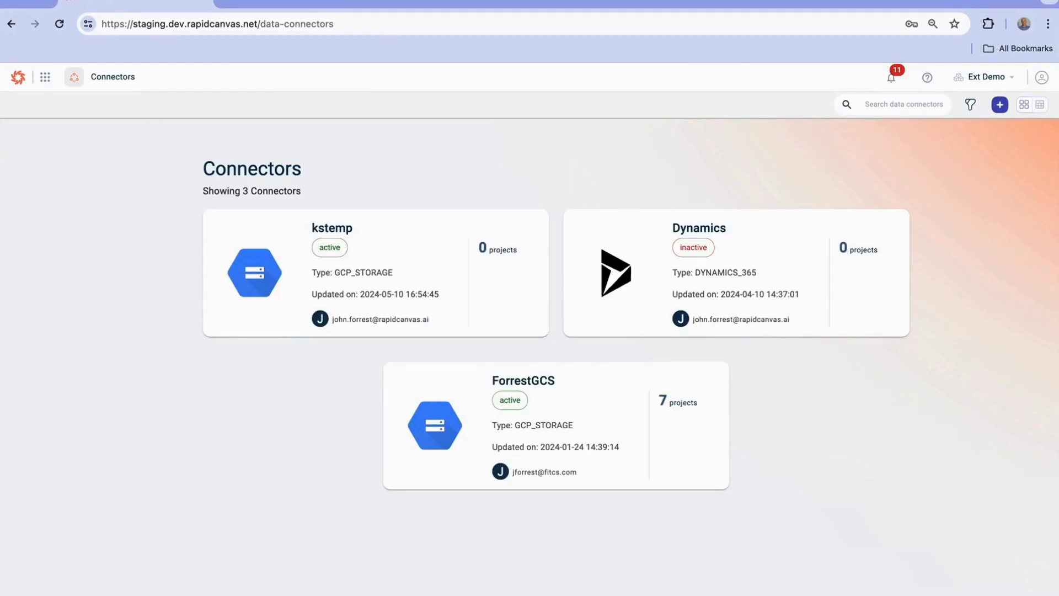
{"action": "left_click", "coordinate": [11, 23]}
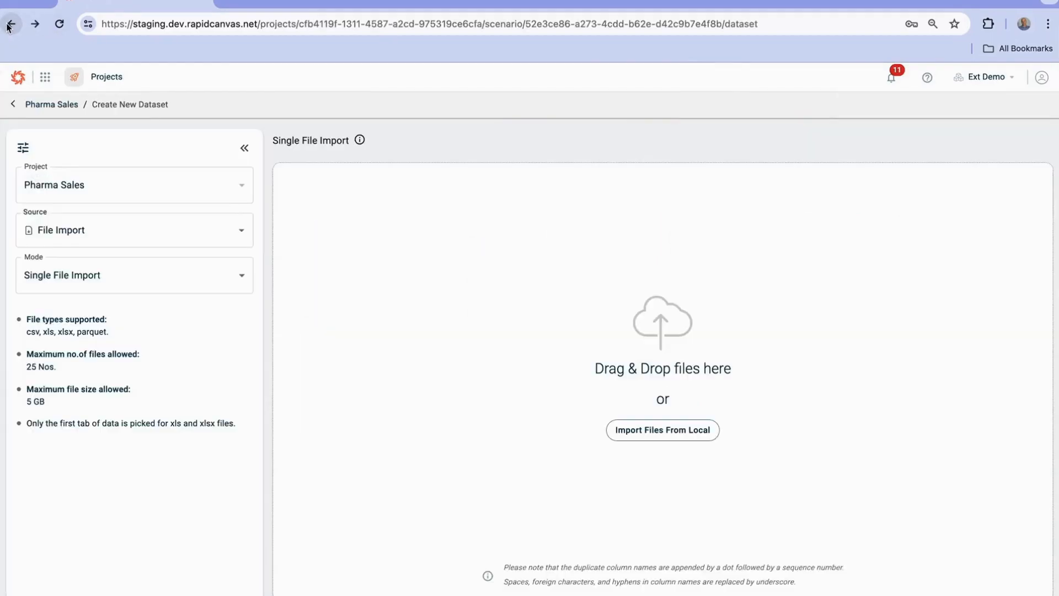
Import the local file salesweekly.csv from the archive (1) folder as a dataset named salesweekly
{"action": "left_click", "coordinate": [670, 437]}
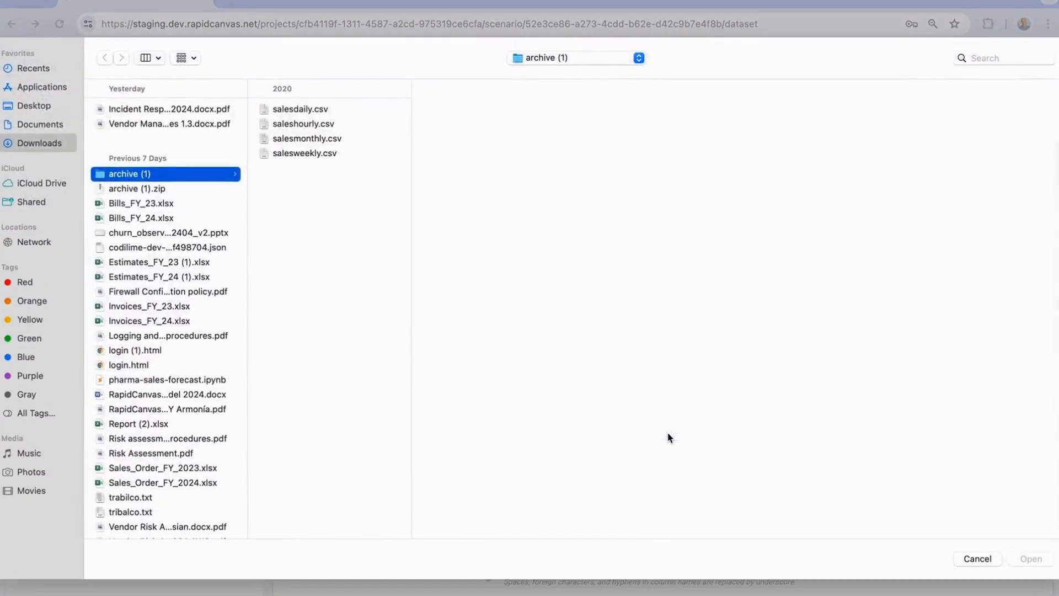
{"action": "double_click", "coordinate": [318, 154]}
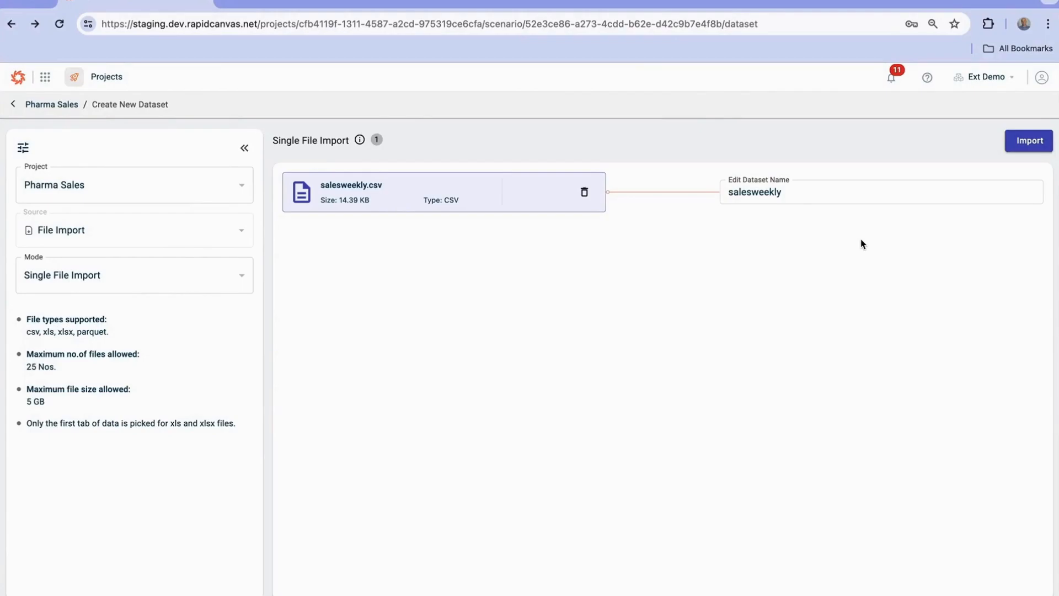
{"action": "left_click", "coordinate": [1032, 146]}
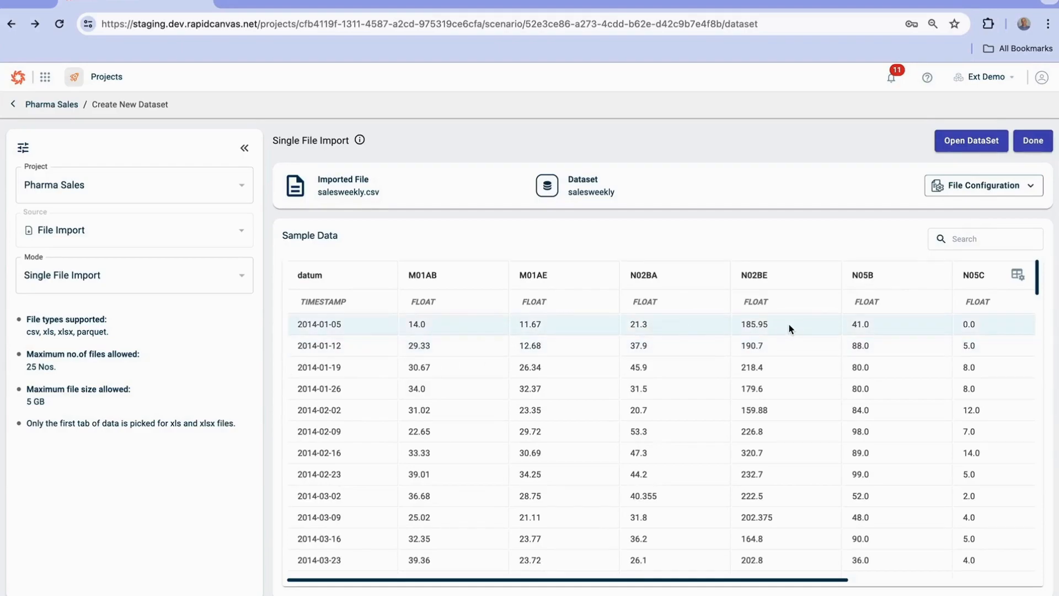
Check the data type options for the N05B column, leave it as Float, and finish the dataset import
{"action": "left_click", "coordinate": [877, 304]}
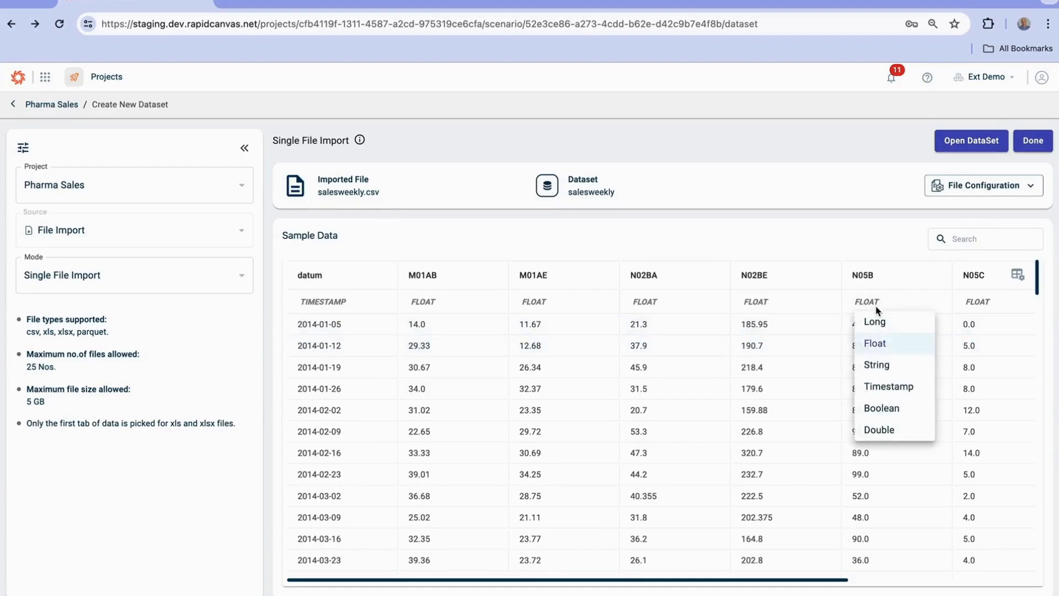
{"action": "left_click", "coordinate": [878, 244]}
{"action": "left_click", "coordinate": [1035, 145]}
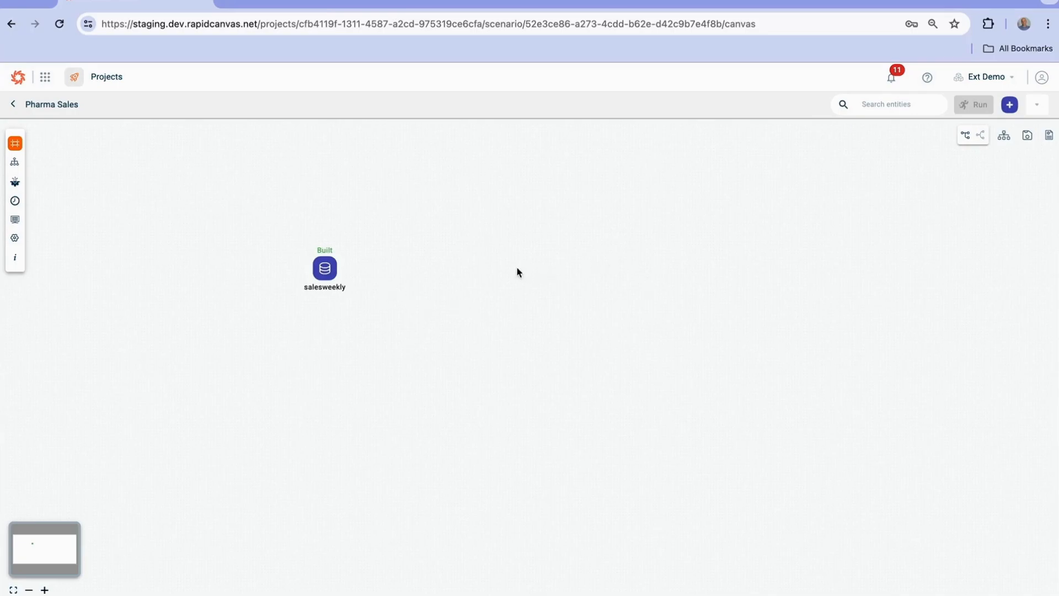
View the data rows of the salesweekly dataset and return to the Pharma Sales canvas
{"action": "left_click", "coordinate": [325, 271]}
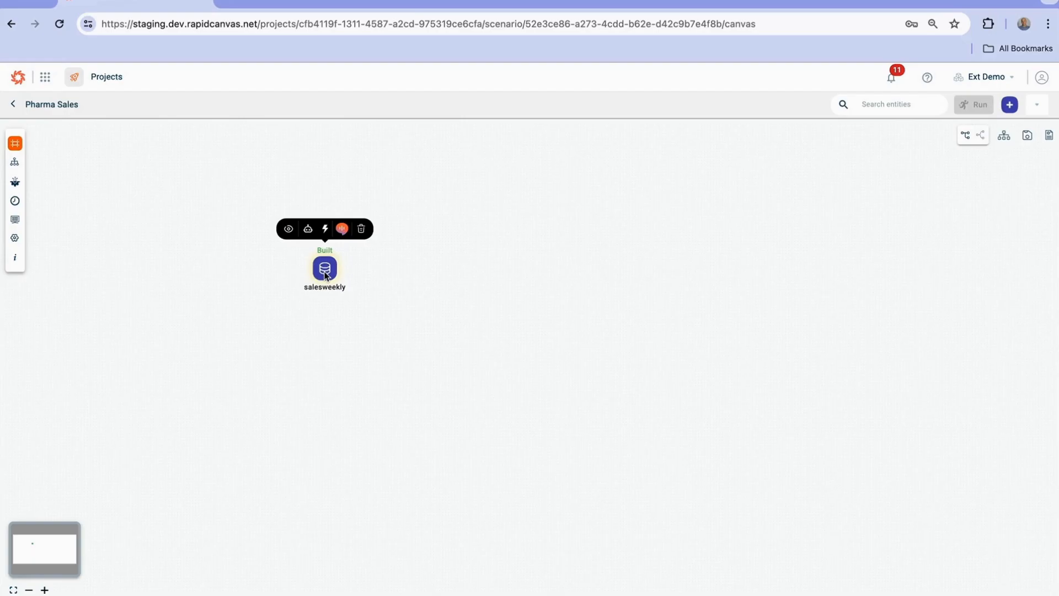
{"action": "left_click", "coordinate": [288, 229]}
{"action": "scroll", "coordinate": [494, 388], "scroll_direction": "down", "scroll_amount": 12}
{"action": "scroll", "coordinate": [494, 389], "scroll_direction": "up", "scroll_amount": 12}
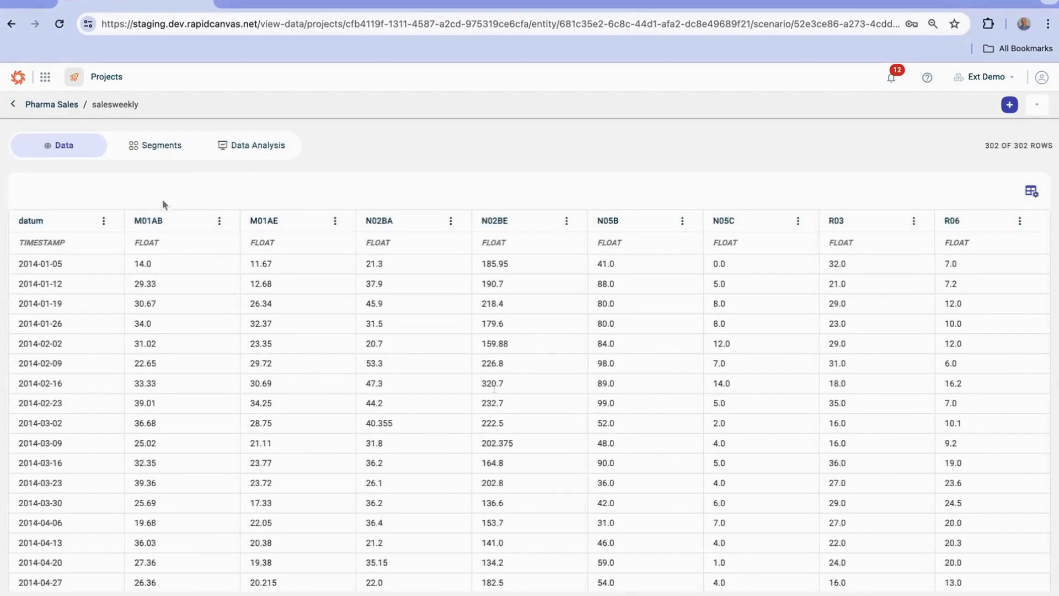
{"action": "left_click", "coordinate": [54, 106]}
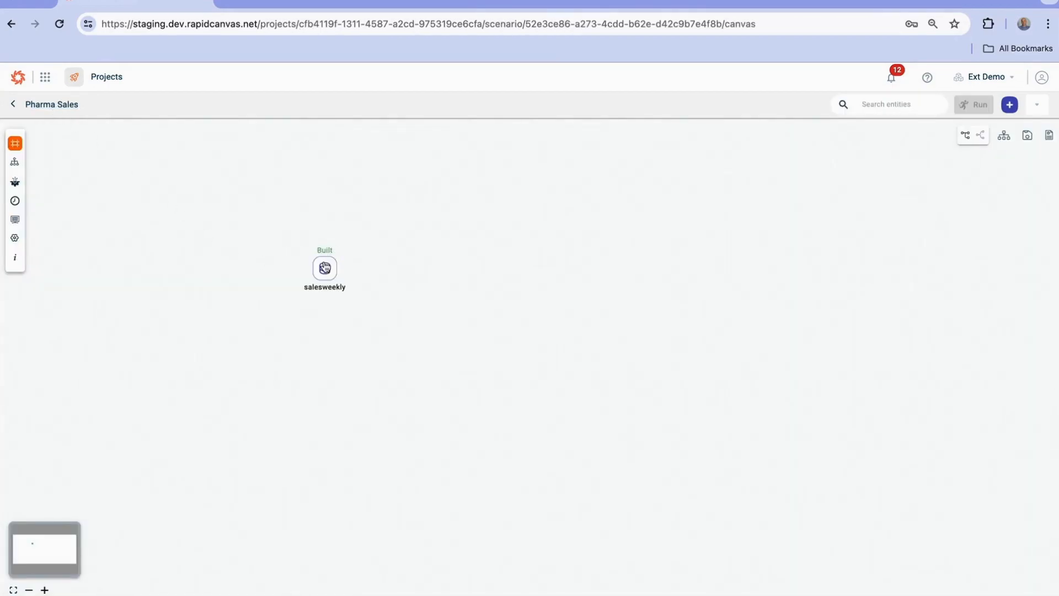
Create an Ask AI recipe from the salesweekly dataset and look over the columns in its data preview
{"action": "left_click", "coordinate": [325, 269]}
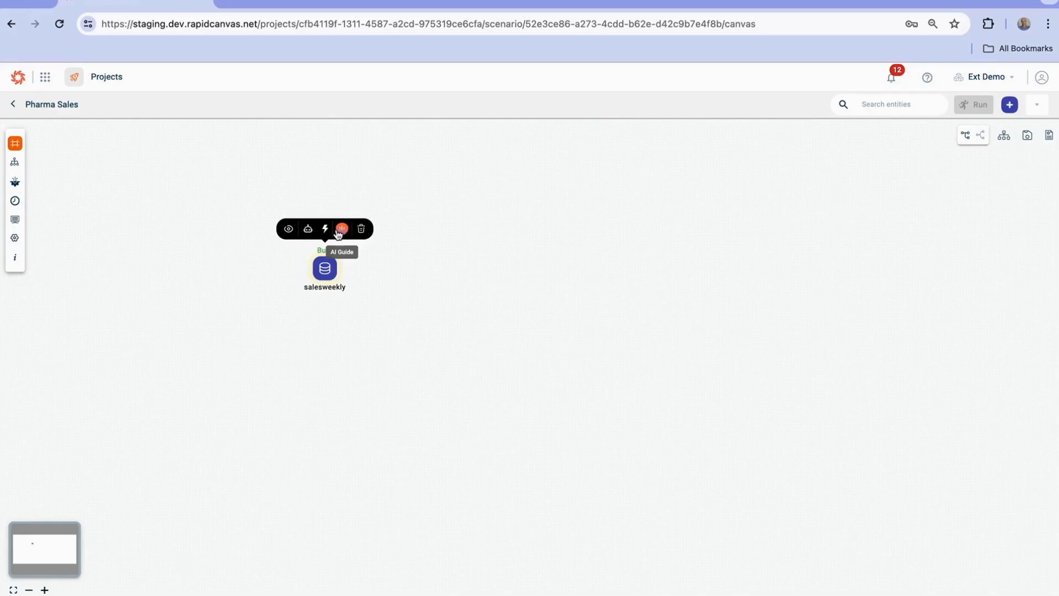
{"action": "left_click", "coordinate": [308, 229]}
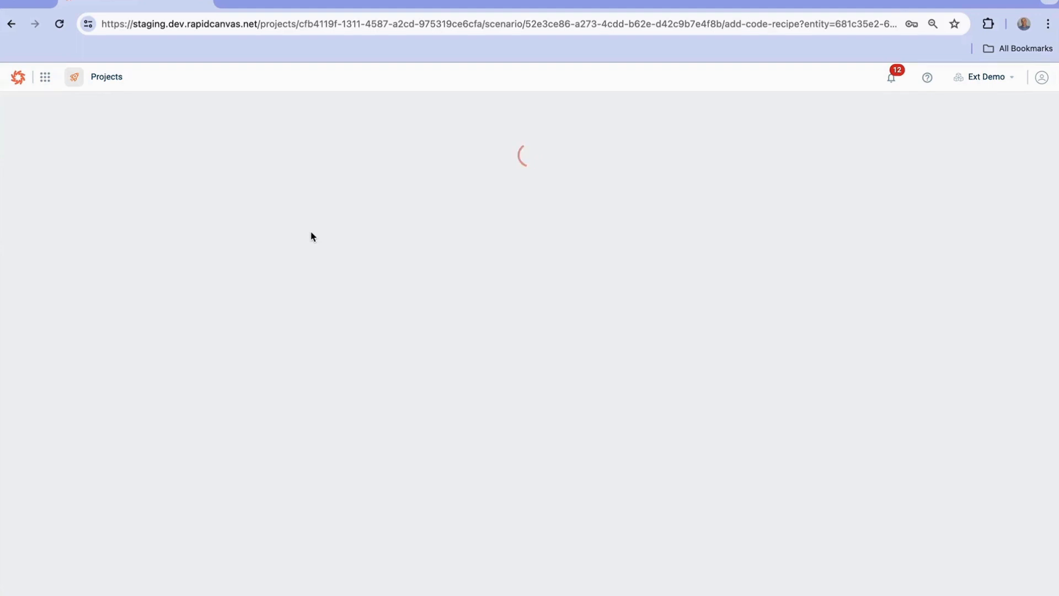
{"action": "scroll", "coordinate": [344, 293], "scroll_direction": "down", "scroll_amount": 5}
{"action": "scroll", "coordinate": [367, 287], "scroll_direction": "up", "scroll_amount": 5}
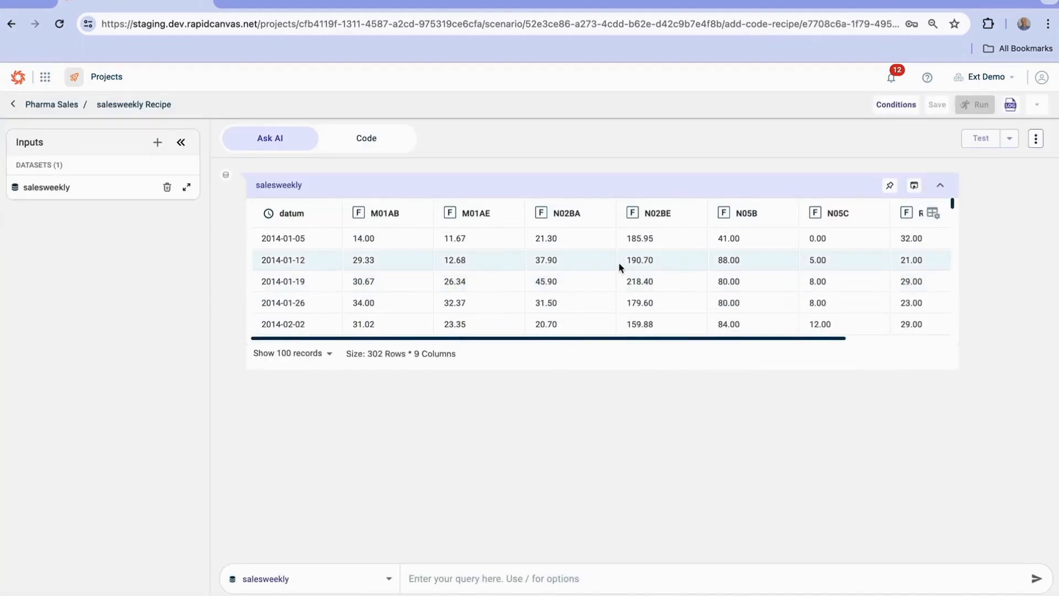
{"action": "scroll", "coordinate": [620, 266], "scroll_direction": "right", "scroll_amount": 3}
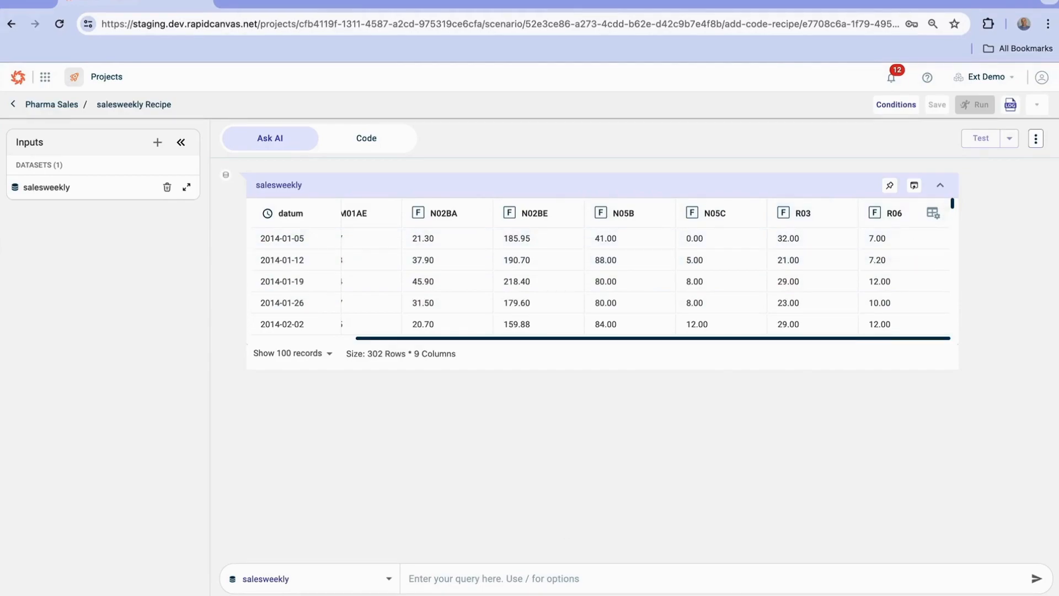
Ask the AI to "plot r06 showing rolling average and trendline" on salesweekly and view the resulting chart
{"action": "left_click", "coordinate": [452, 572]}
{"action": "type", "text": "plot r0"}
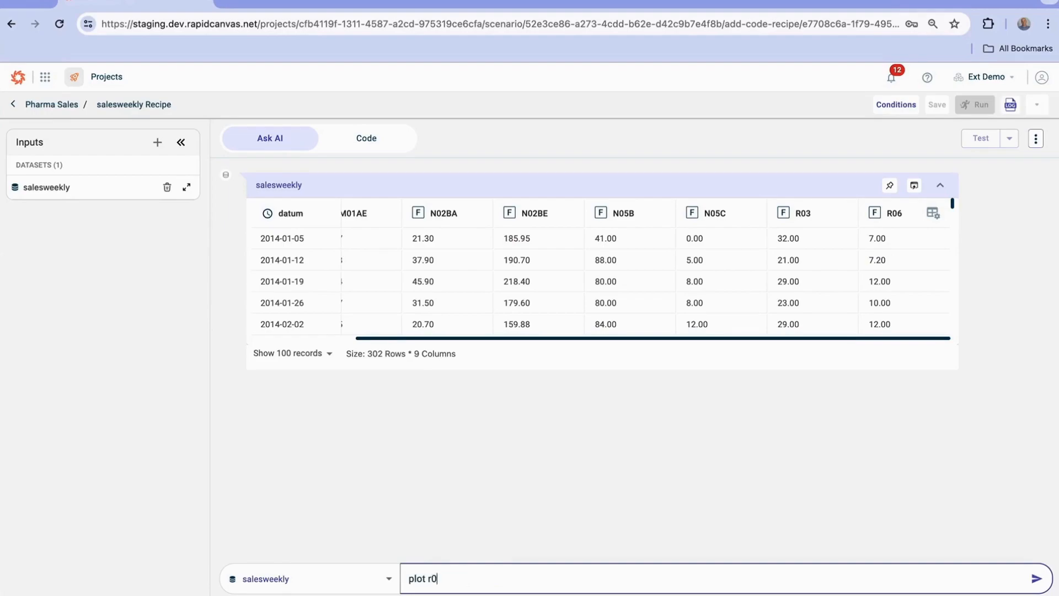
{"action": "type", "text": "6 showing rolling average and"}
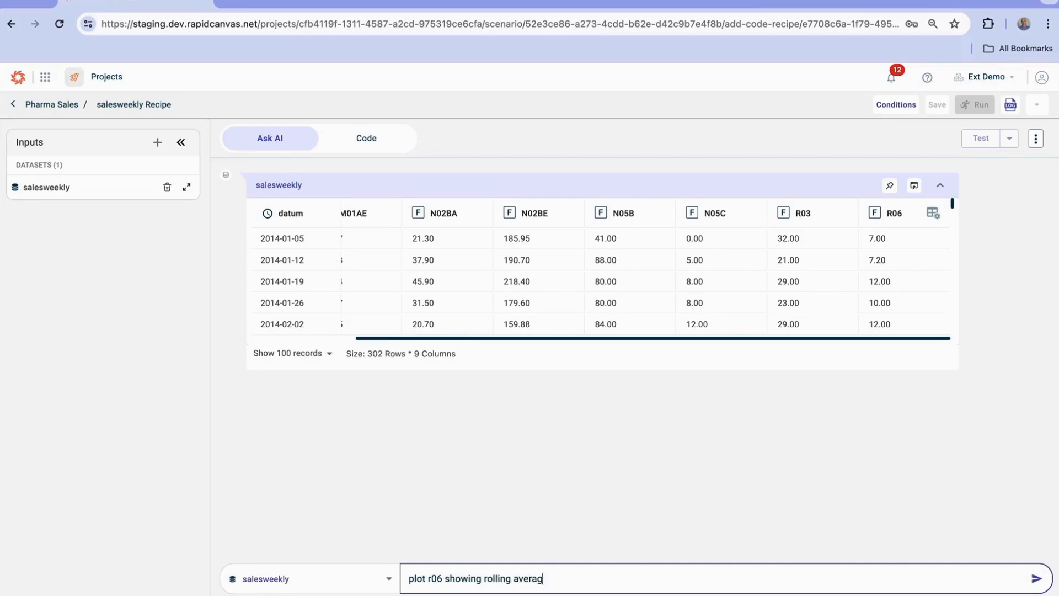
{"action": "type", "text": " trendline"}
{"action": "key", "text": "Return"}
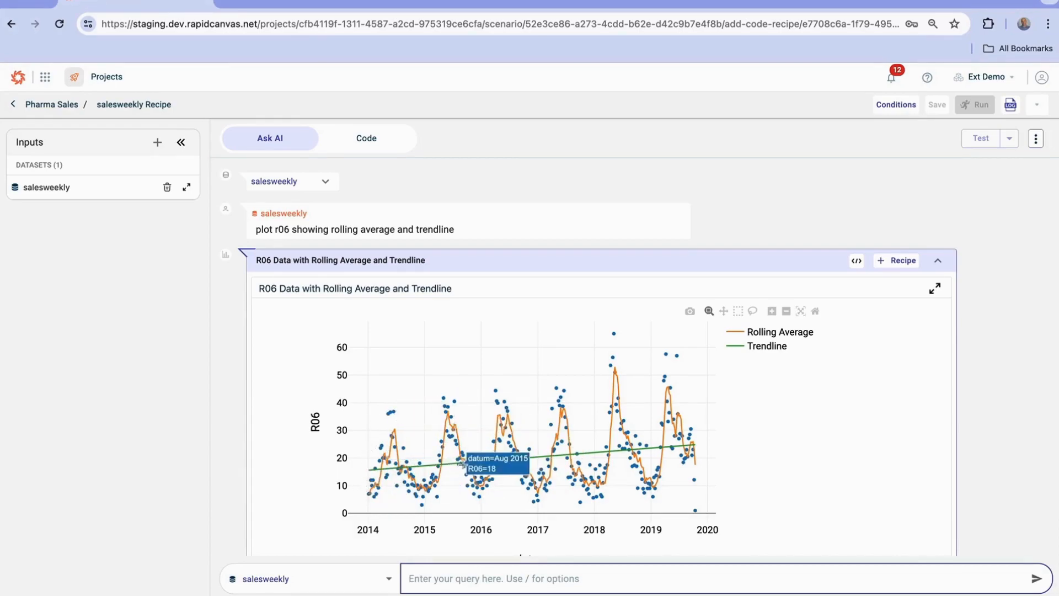
{"action": "scroll", "coordinate": [812, 440], "scroll_direction": "down", "scroll_amount": 2}
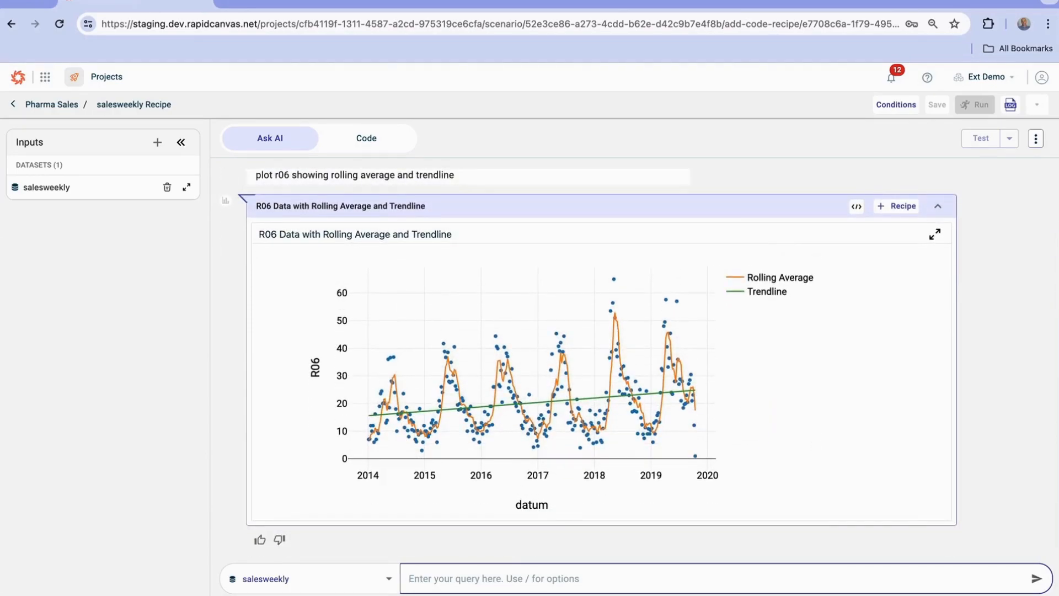
Ask the AI to "aggregate weekly data to be monthly keeping first day of each week as timestamp" on salesweekly
{"action": "type", "text": "aggregate weekly"}
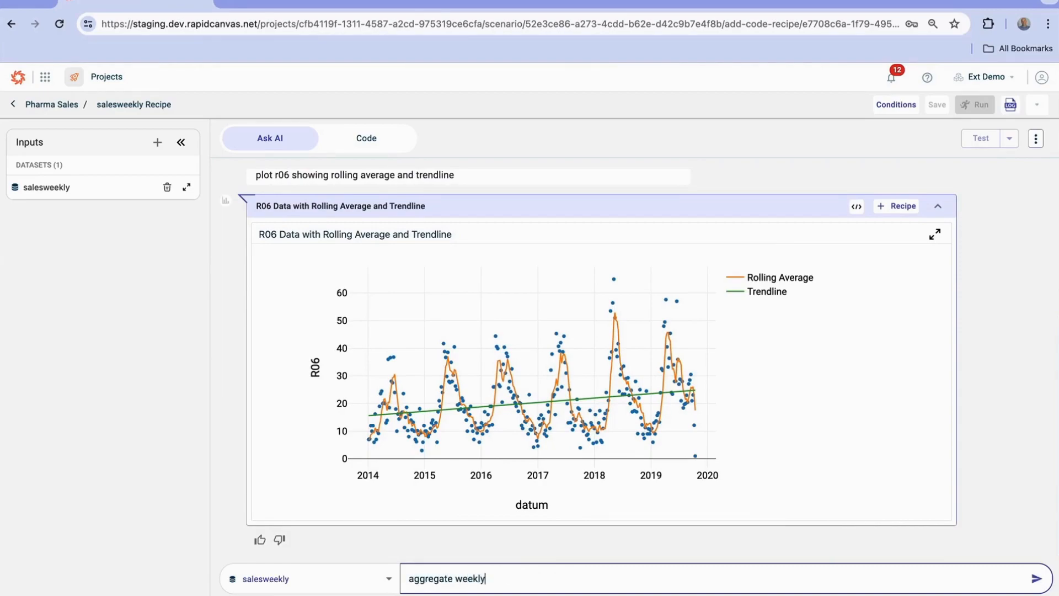
{"action": "type", "text": " data to be monthly keeping tim"}
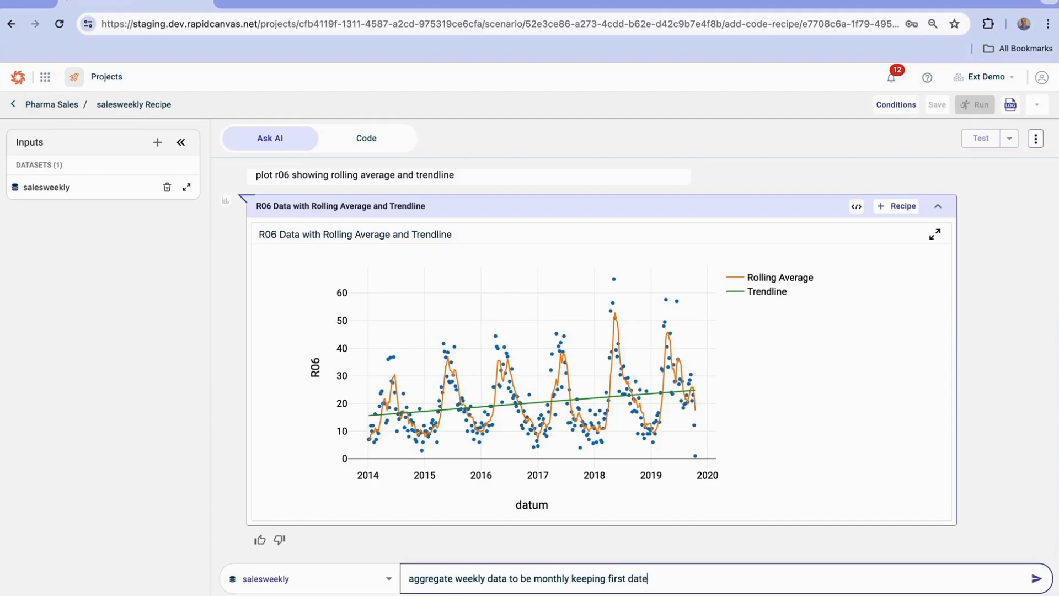
{"action": "type", "text": "ch week as timestamp"}
{"action": "key", "text": "Return"}
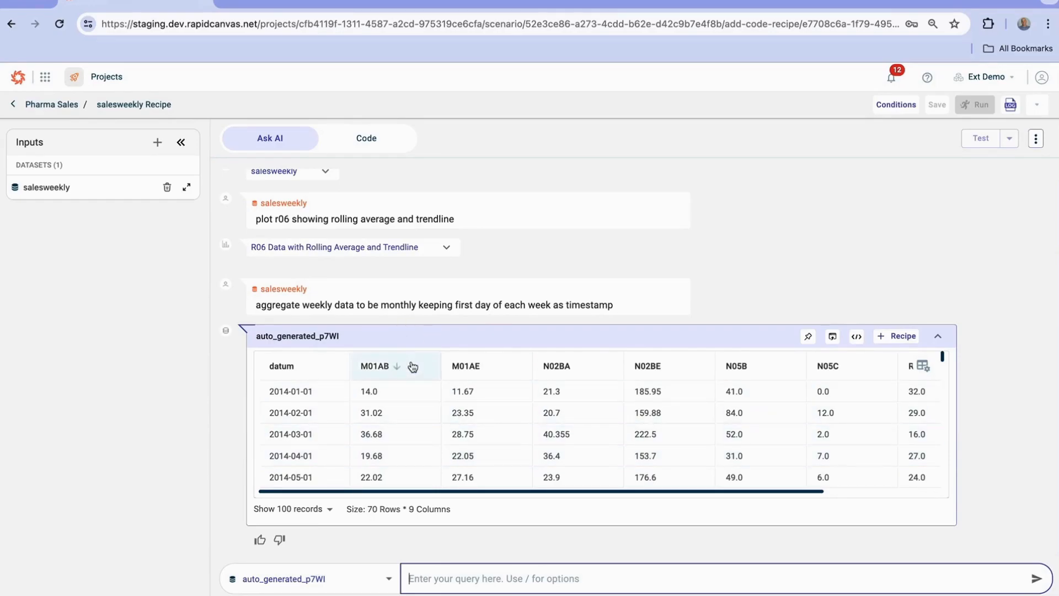
Inspect the Python code generated for the monthly aggregation and return to its table to review the rows
{"action": "left_click", "coordinate": [855, 337]}
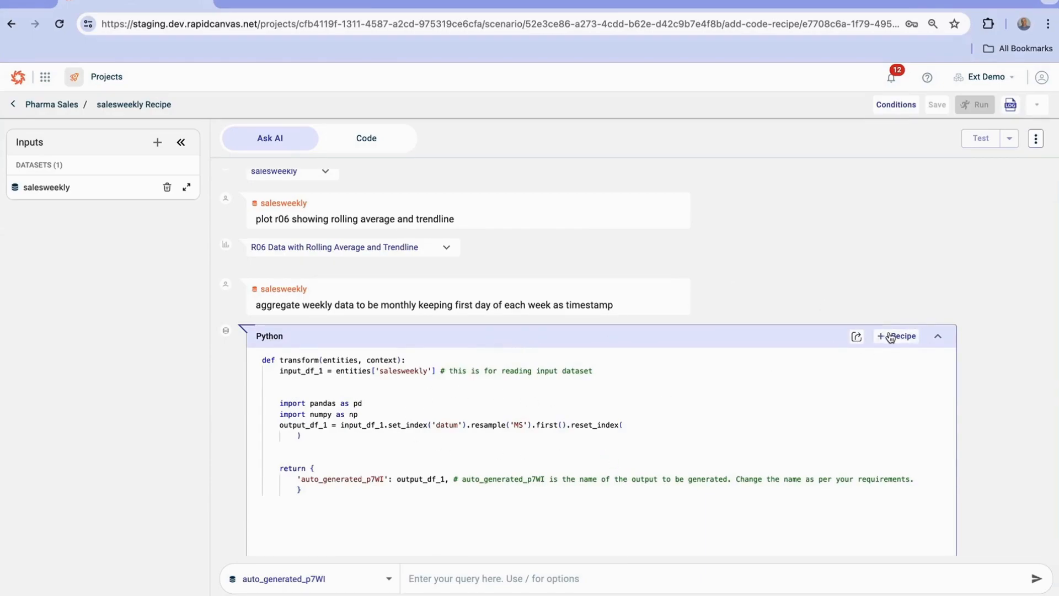
{"action": "left_click", "coordinate": [858, 337]}
{"action": "scroll", "coordinate": [812, 412], "scroll_direction": "down", "scroll_amount": 2}
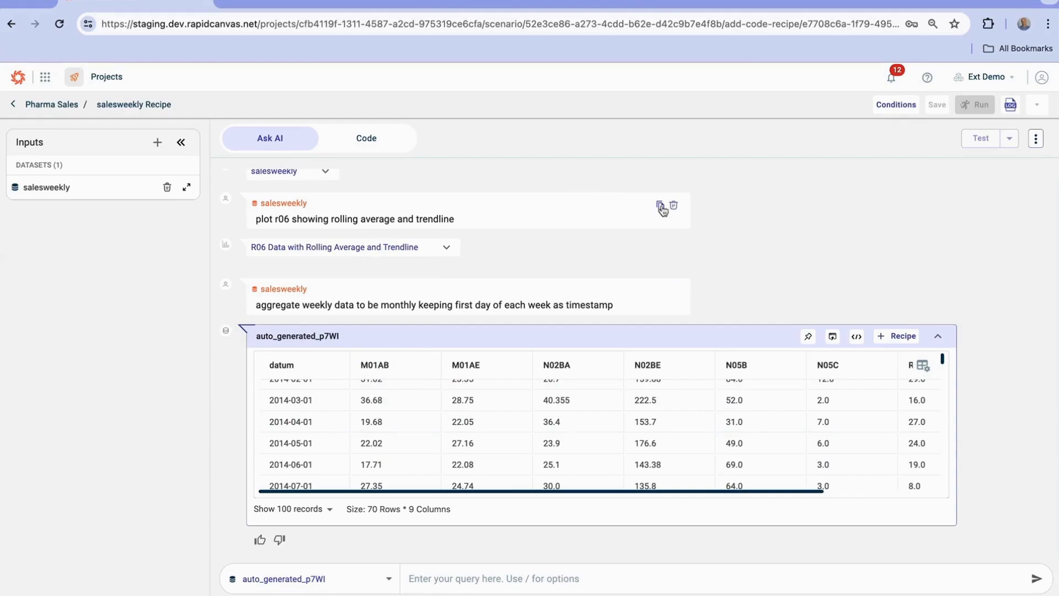
Reuse the earlier query "plot r06 showing rolling average and trendline" on the monthly aggregated dataset and review the chart
{"action": "left_click", "coordinate": [661, 208]}
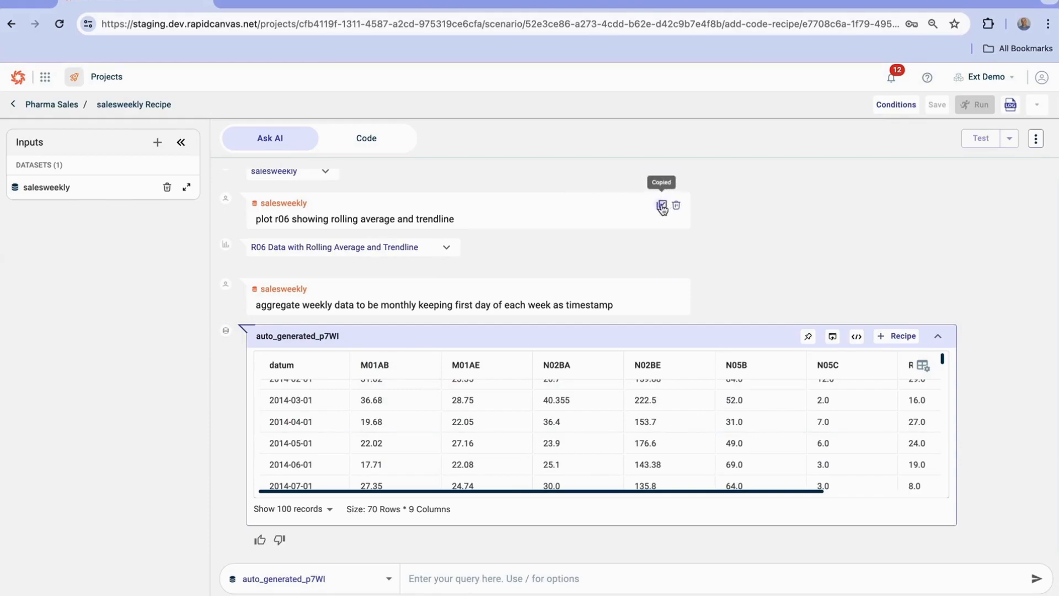
{"action": "right_click", "coordinate": [541, 576]}
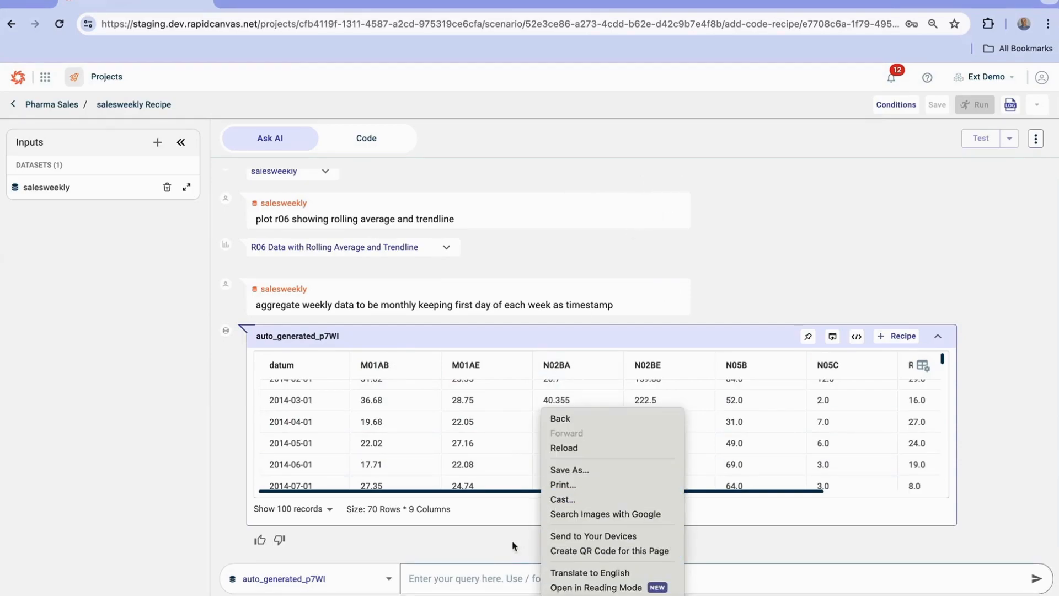
{"action": "left_click", "coordinate": [472, 577]}
{"action": "right_click", "coordinate": [475, 577]}
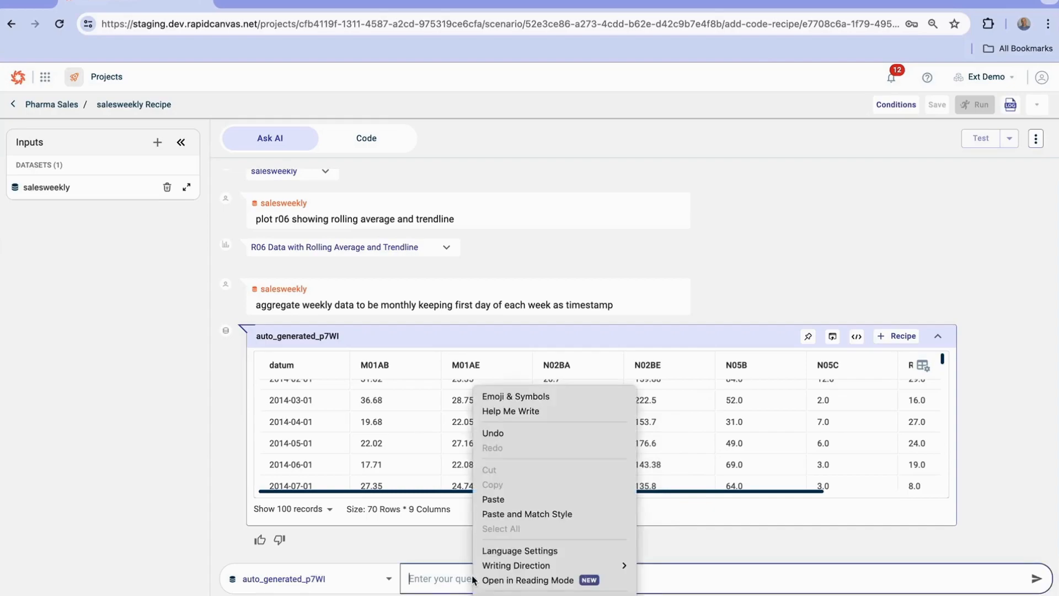
{"action": "left_click", "coordinate": [495, 500]}
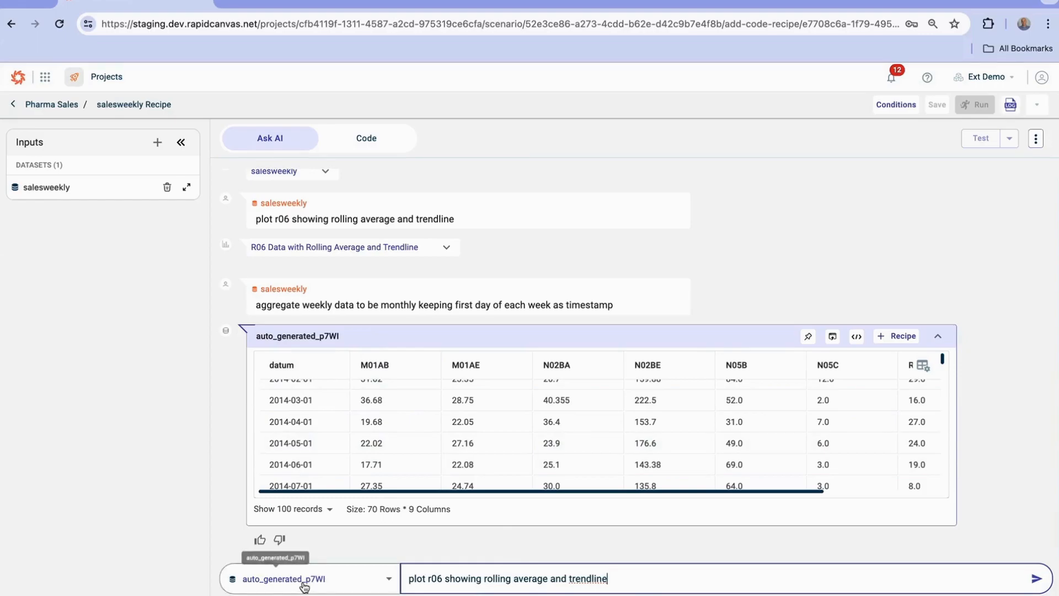
{"action": "left_click", "coordinate": [1036, 579]}
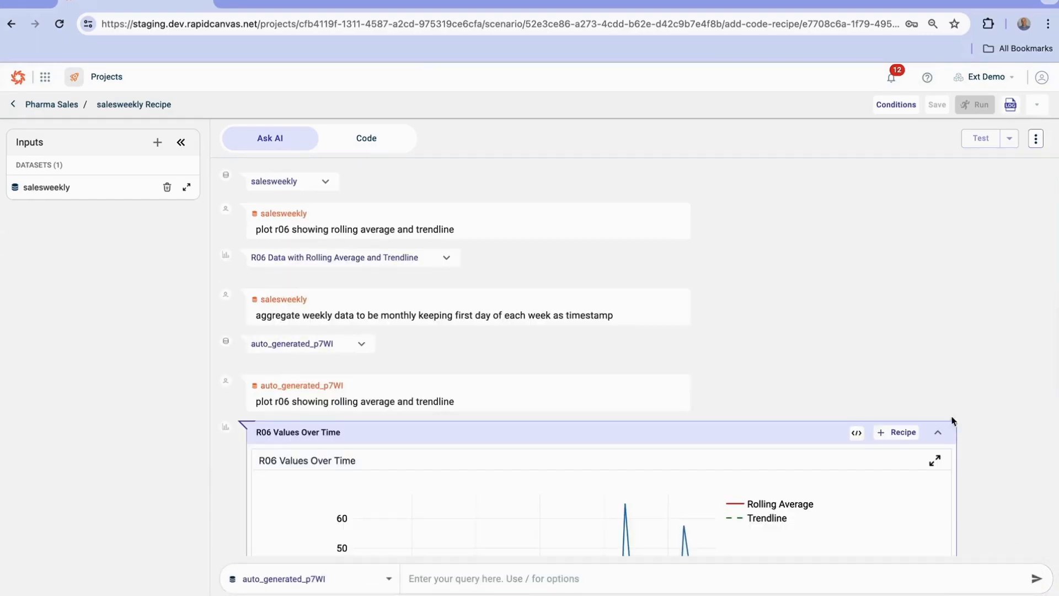
{"action": "scroll", "coordinate": [910, 385], "scroll_direction": "down", "scroll_amount": 5}
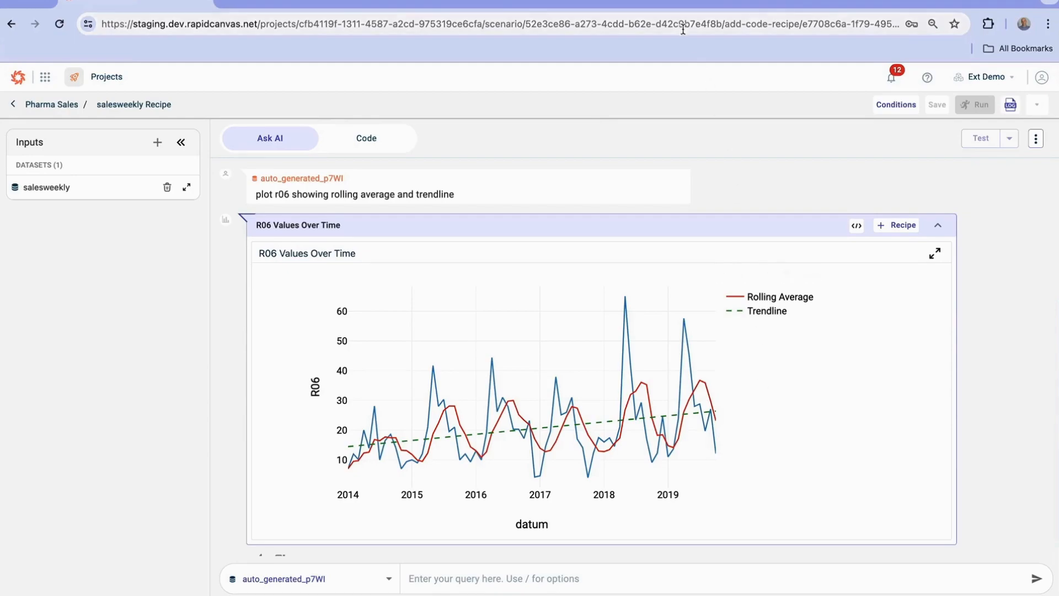
{"action": "scroll", "coordinate": [734, 249], "scroll_direction": "up", "scroll_amount": 4}
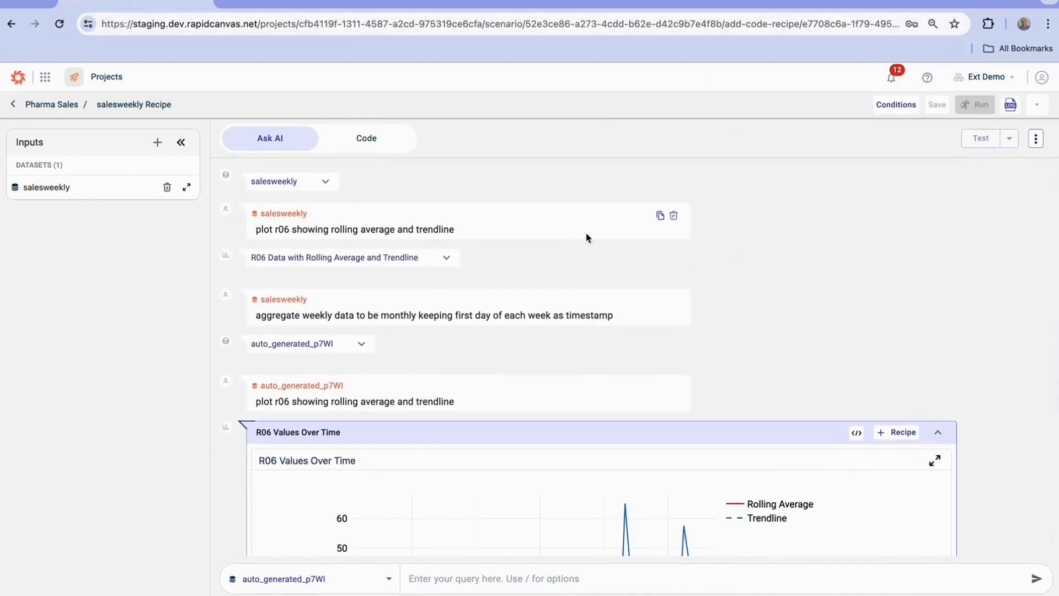
Add the "R06 Data with Rolling Average and Trendline" chart to the salesweekly recipe, keeping its suggested name
{"action": "left_click", "coordinate": [425, 260]}
{"action": "left_click", "coordinate": [903, 261]}
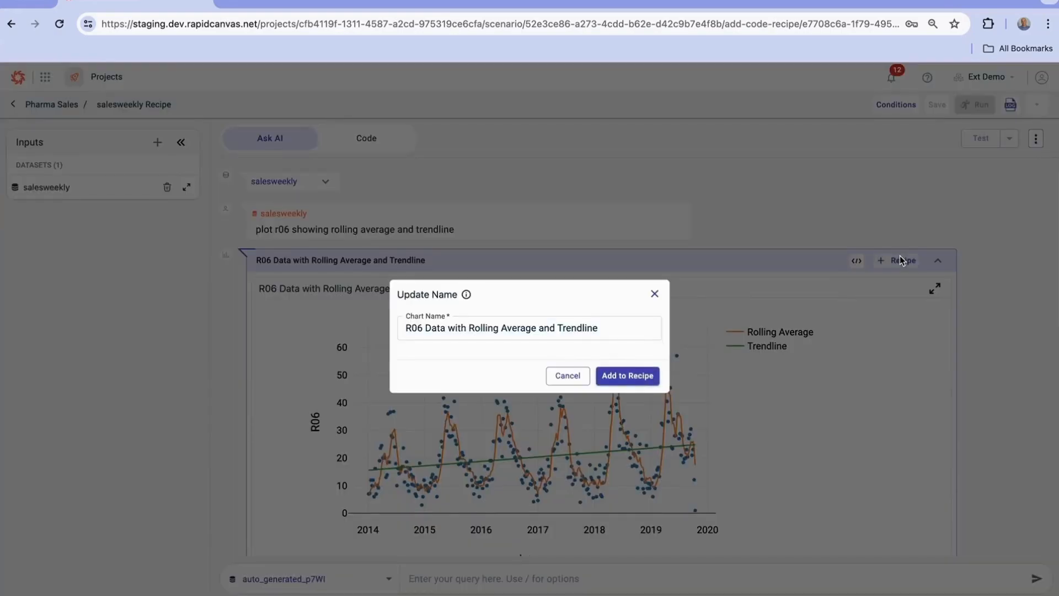
{"action": "left_click", "coordinate": [652, 368]}
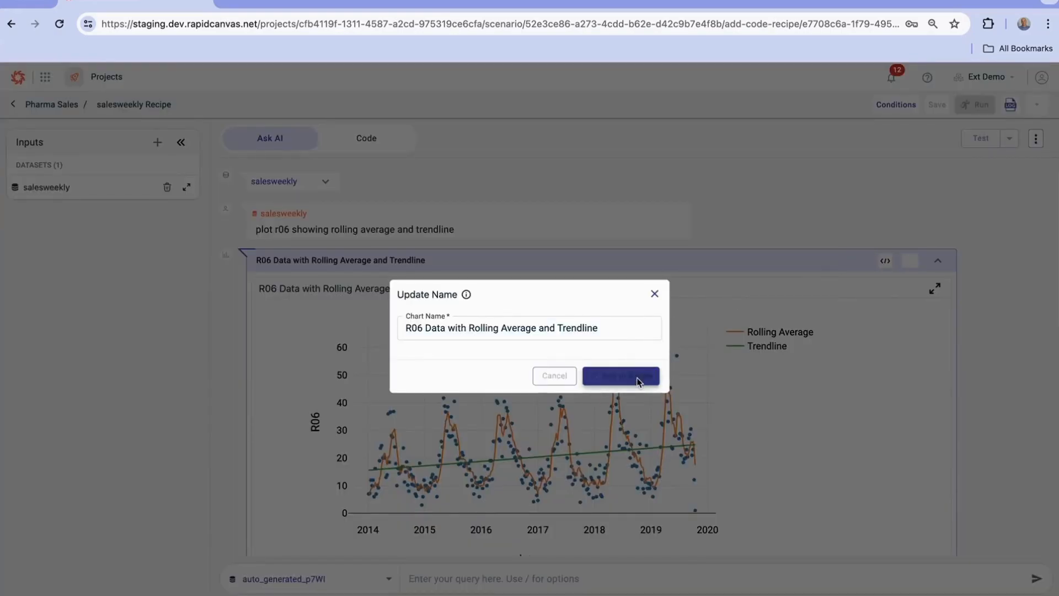
Run the salesweekly Recipe with the added chart and return to the Pharma Sales canvas
{"action": "scroll", "coordinate": [879, 290], "scroll_direction": "down", "scroll_amount": 8}
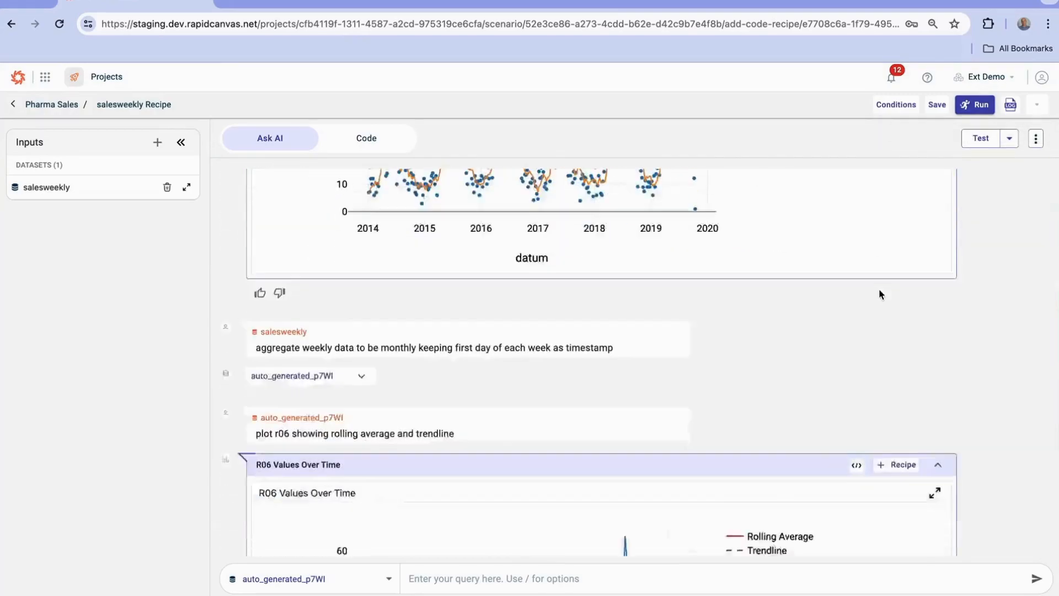
{"action": "scroll", "coordinate": [879, 290], "scroll_direction": "up", "scroll_amount": 4}
{"action": "scroll", "coordinate": [879, 289], "scroll_direction": "up", "scroll_amount": 2}
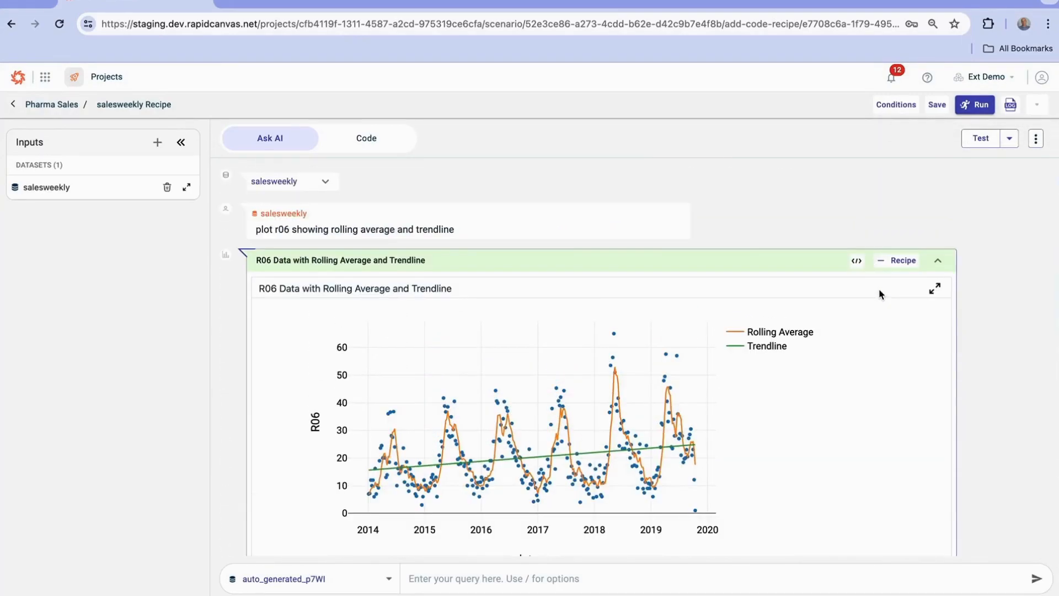
{"action": "left_click", "coordinate": [977, 104]}
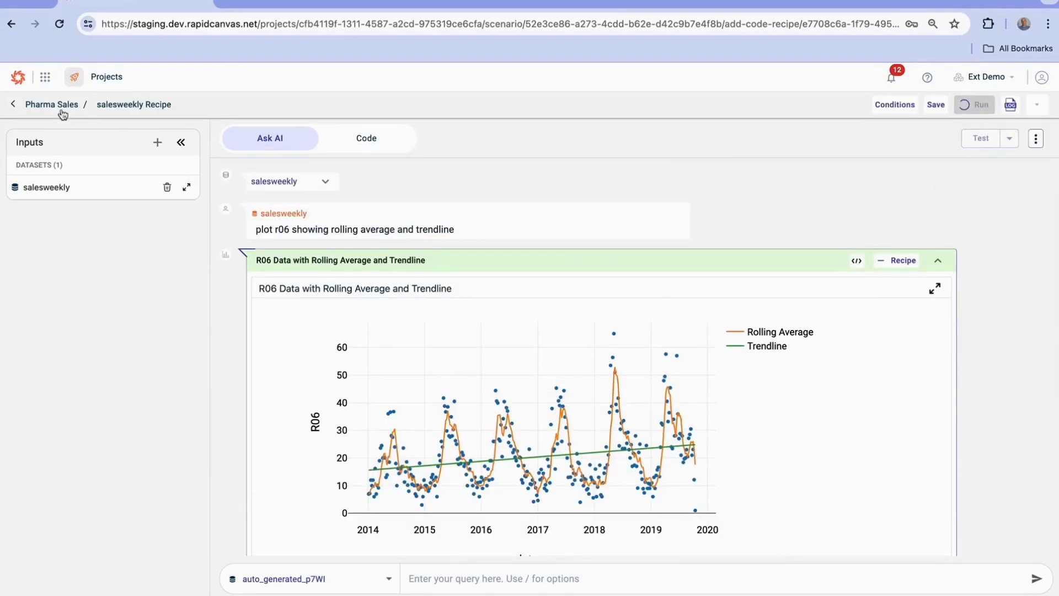
{"action": "left_click", "coordinate": [41, 103]}
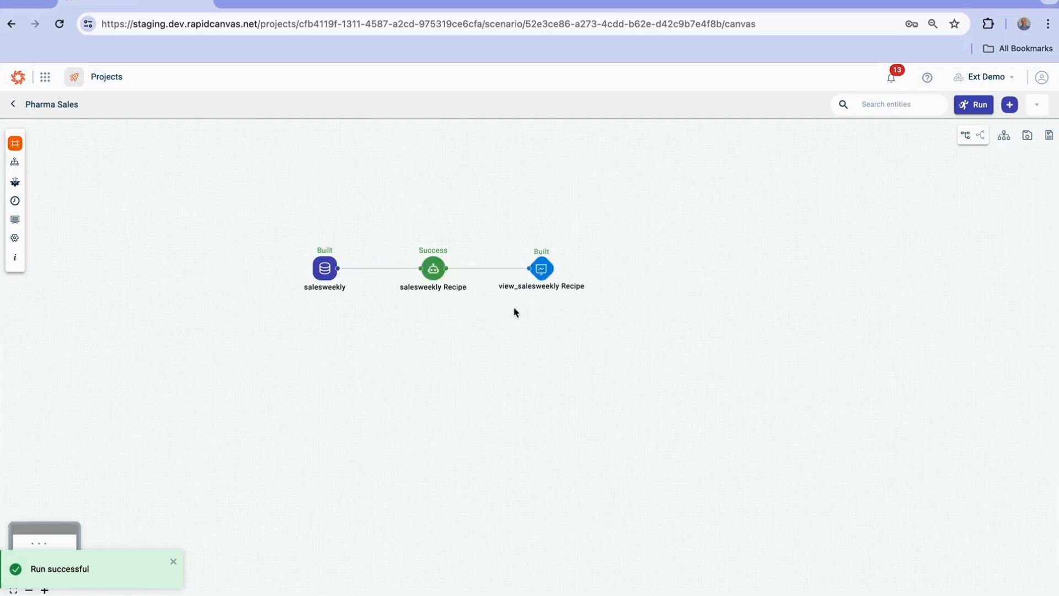
Create a Rapid Model recipe from the salesweekly dataset with target column R06 and problem type Timeseries Forecasting
{"action": "left_click", "coordinate": [323, 269]}
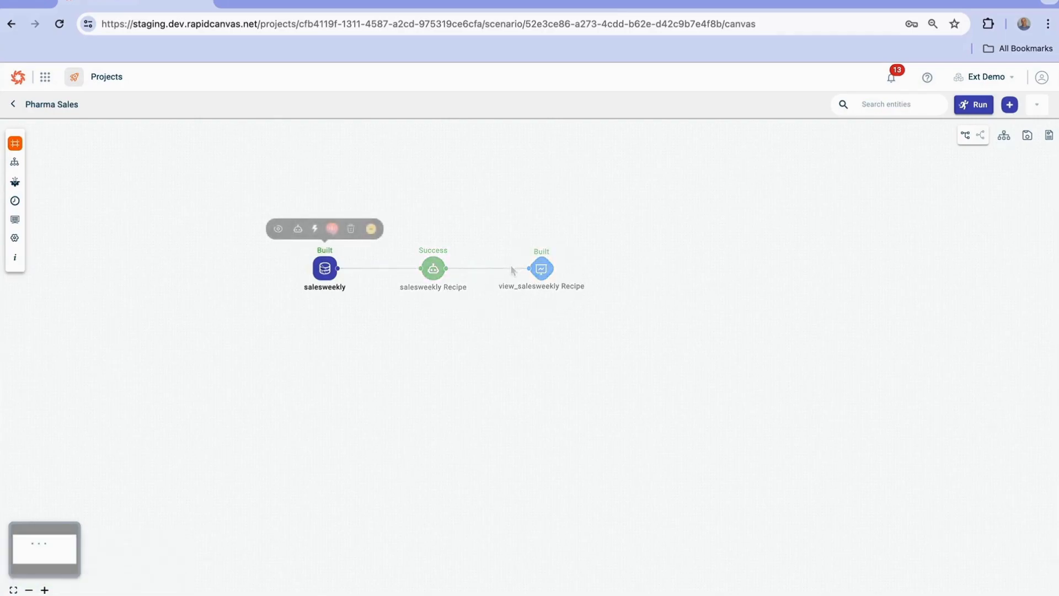
{"action": "left_click", "coordinate": [315, 230]}
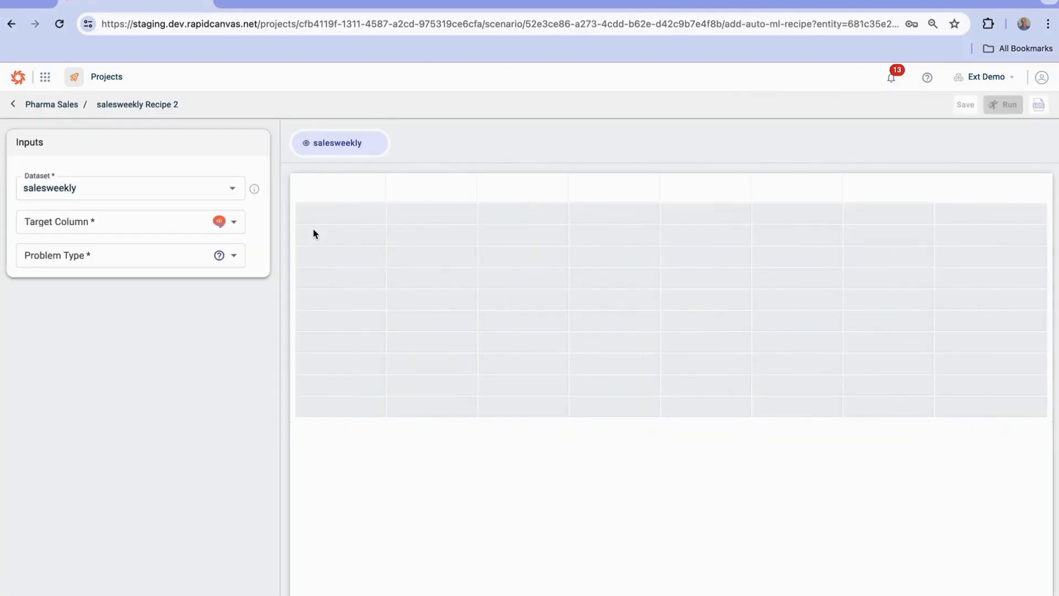
{"action": "left_click", "coordinate": [160, 226]}
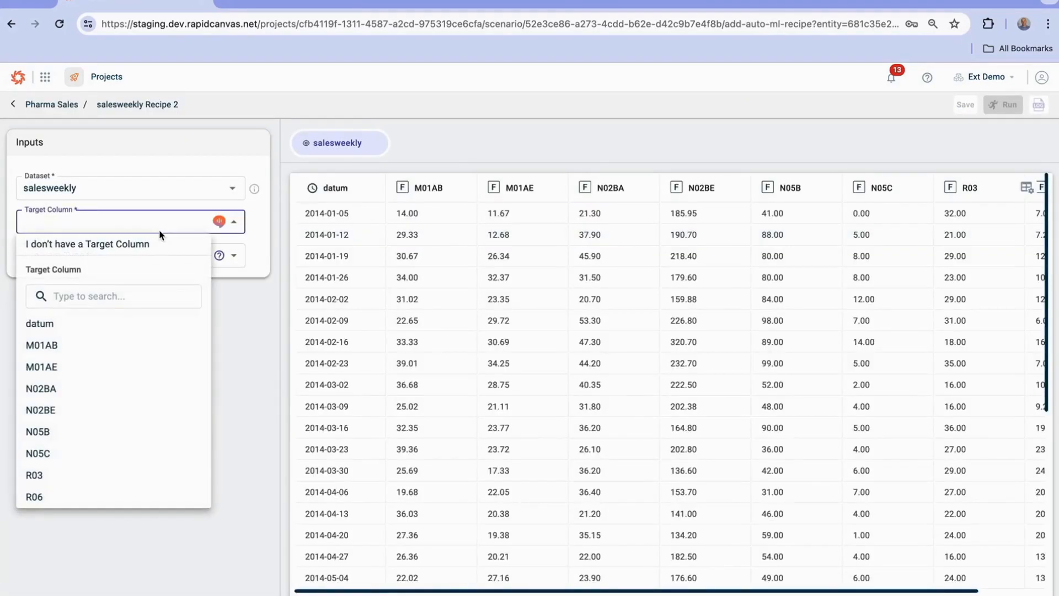
{"action": "left_click", "coordinate": [79, 492]}
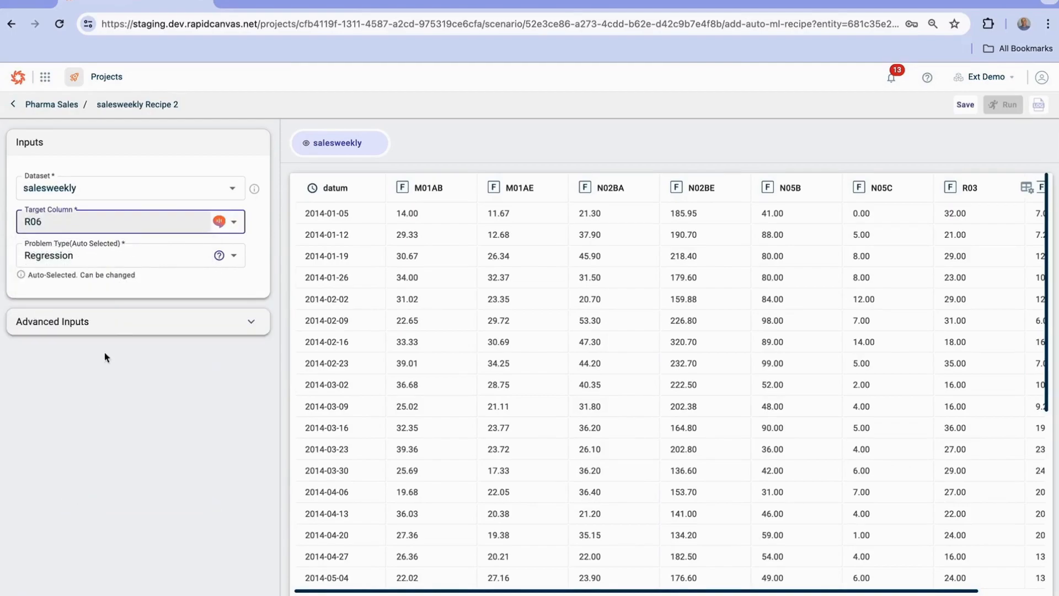
{"action": "left_click", "coordinate": [121, 263]}
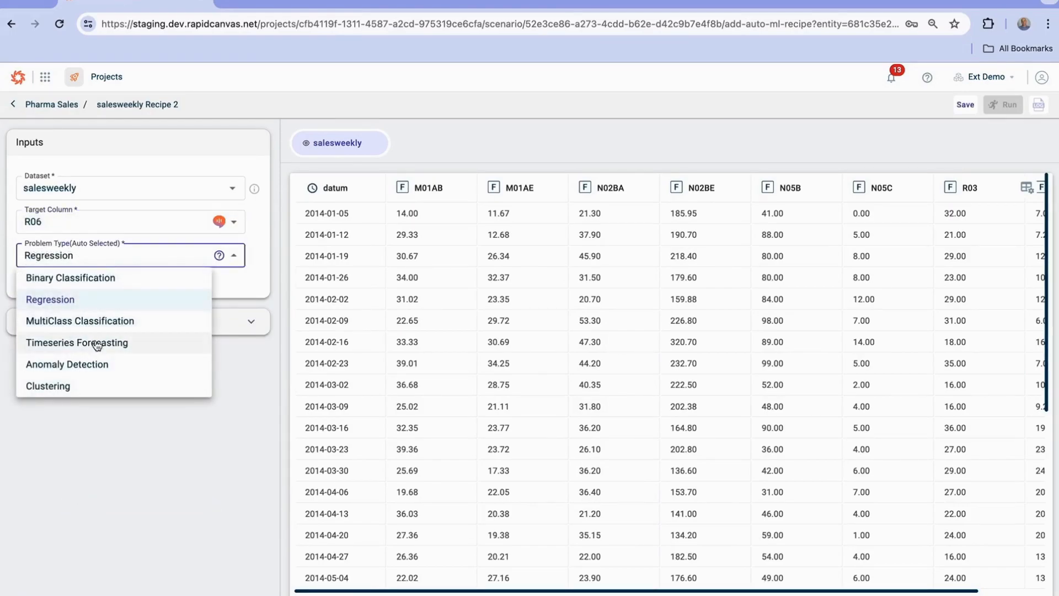
{"action": "left_click", "coordinate": [102, 343]}
Configure the forecast with date column datum, a predict period of 6 and W (weekly frequency)
{"action": "left_click", "coordinate": [113, 290]}
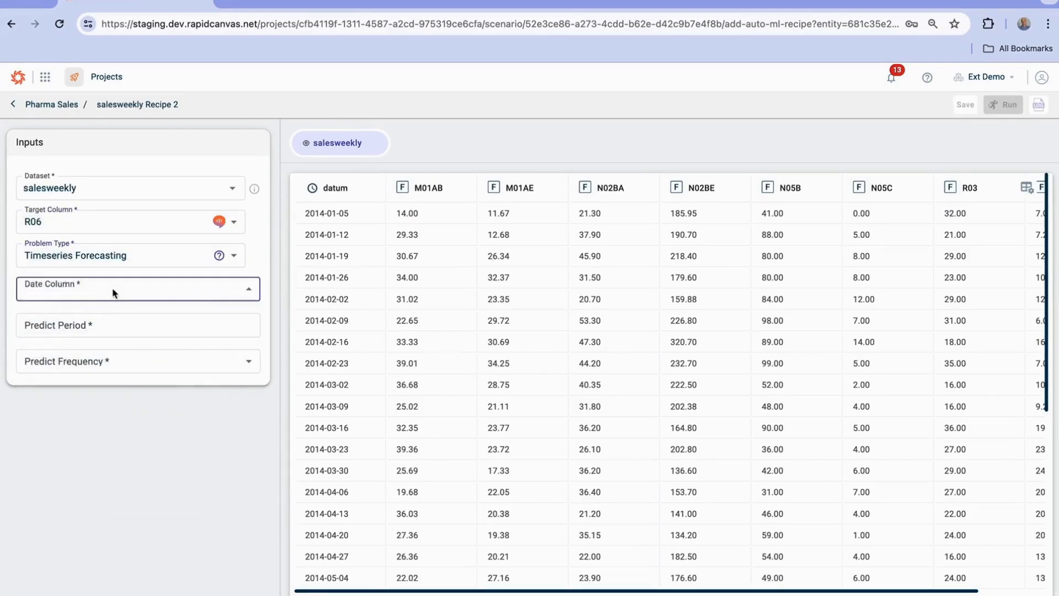
{"action": "left_click", "coordinate": [47, 346]}
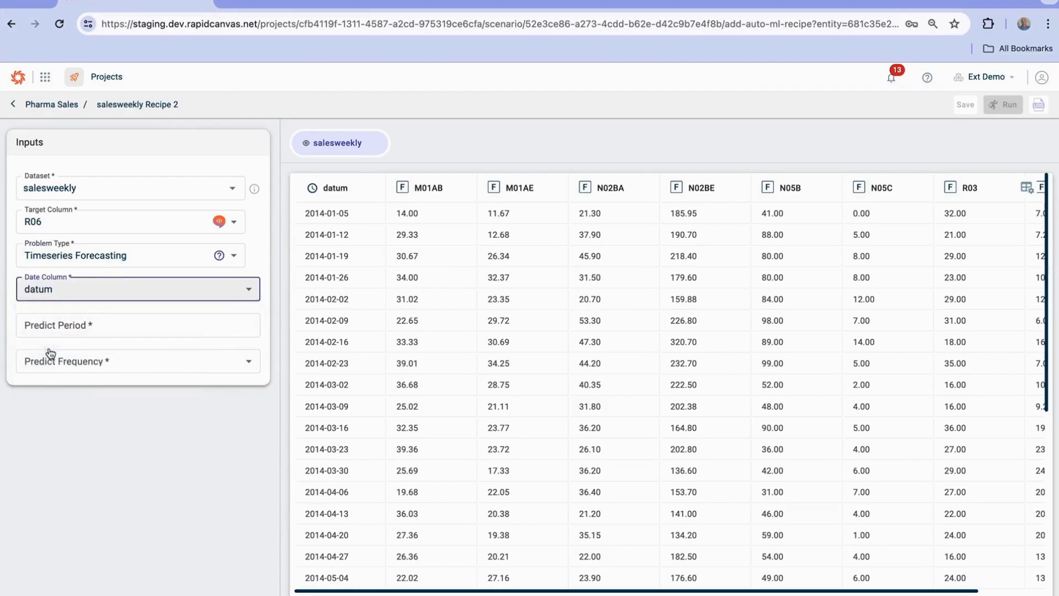
{"action": "left_click", "coordinate": [248, 322]}
{"action": "left_click", "coordinate": [247, 322]}
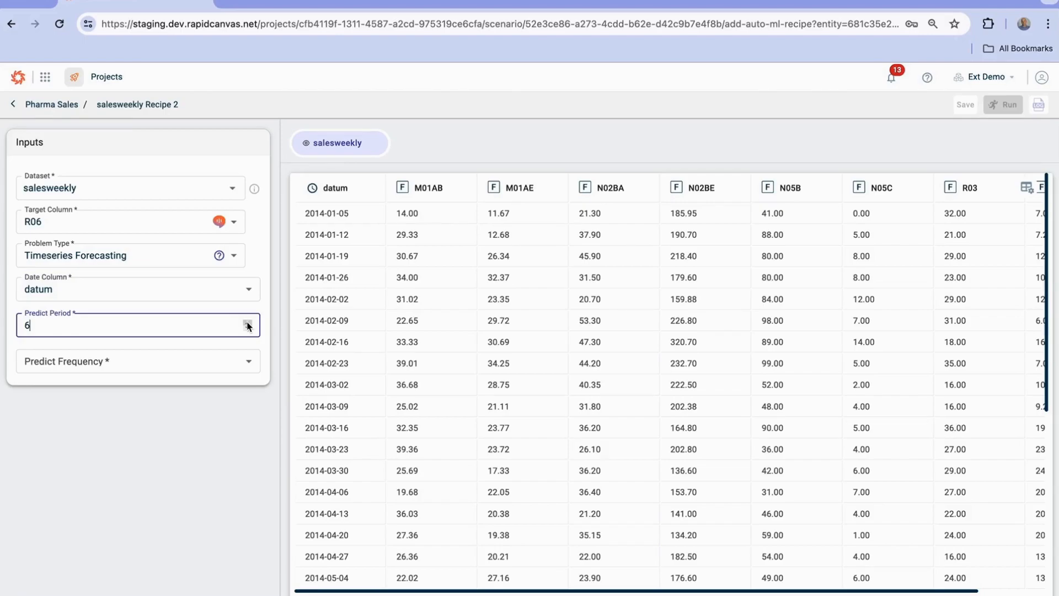
{"action": "left_click", "coordinate": [182, 369]}
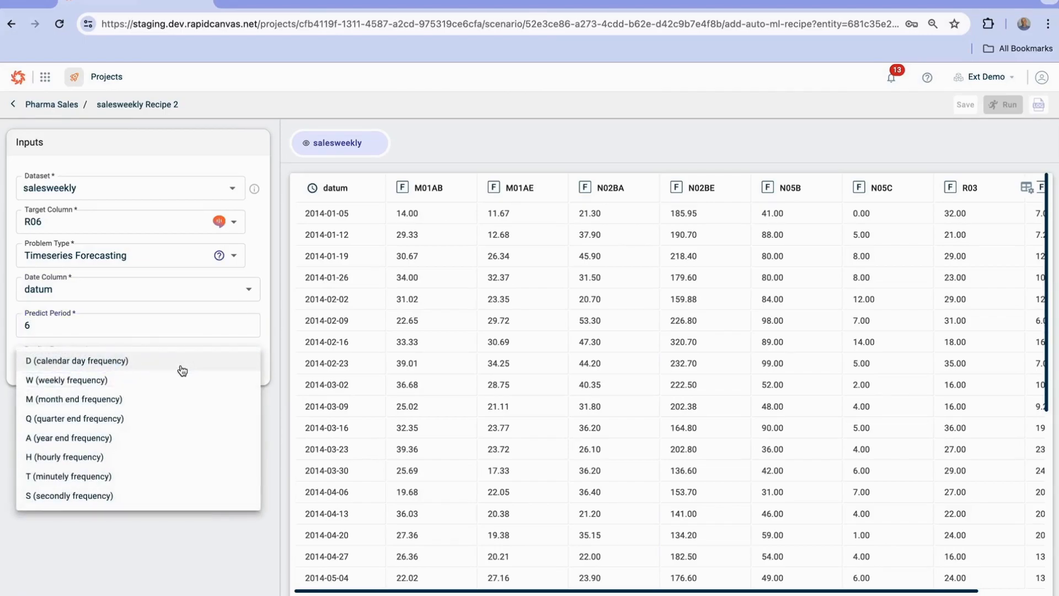
{"action": "left_click", "coordinate": [107, 380]}
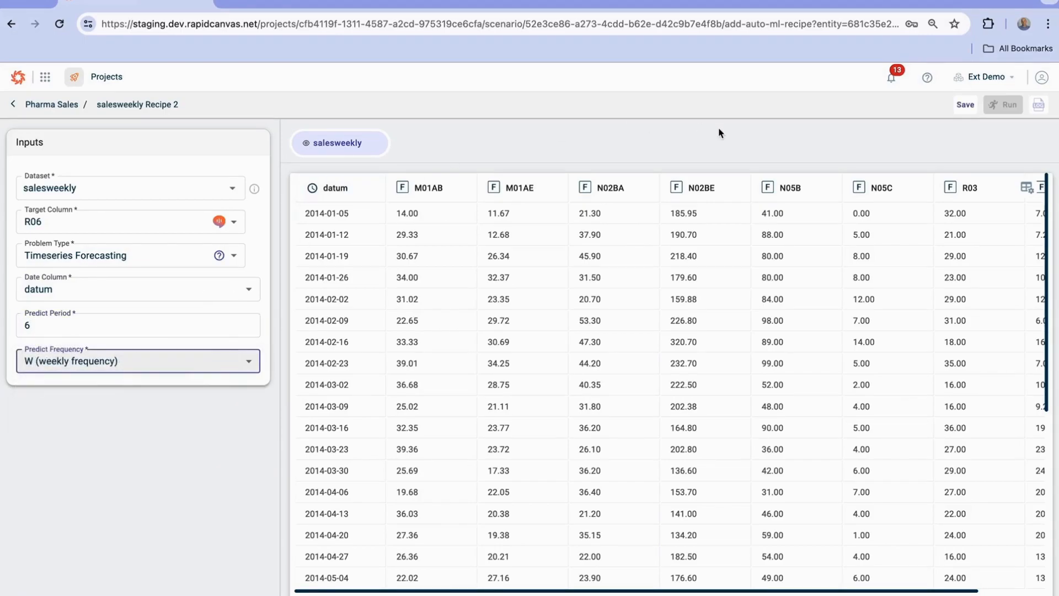
Save and run the forecasting recipe, returning to the Pharma Sales canvas
{"action": "left_click", "coordinate": [963, 107]}
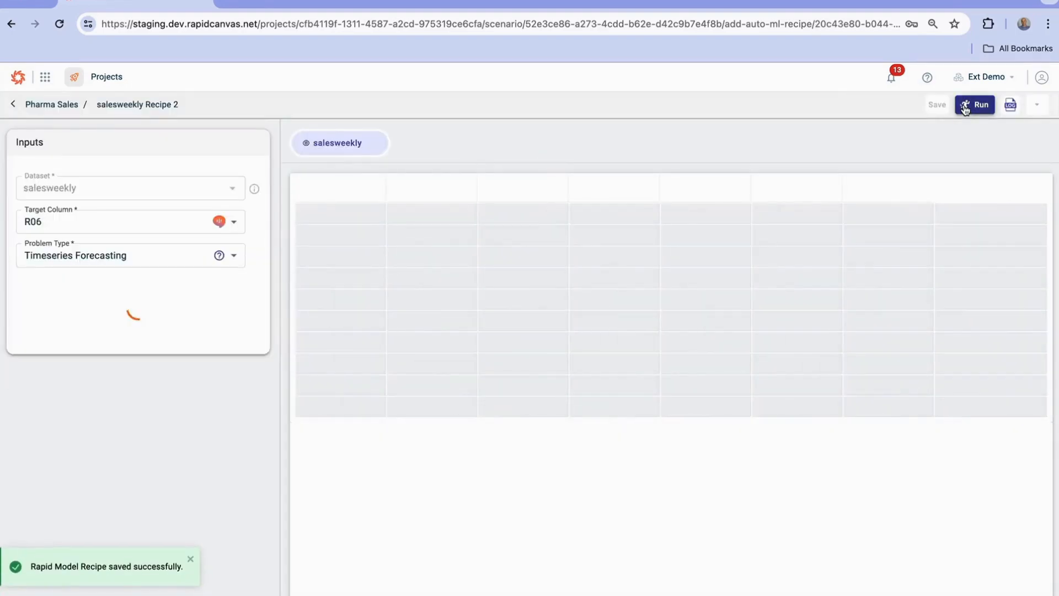
{"action": "left_click", "coordinate": [981, 108]}
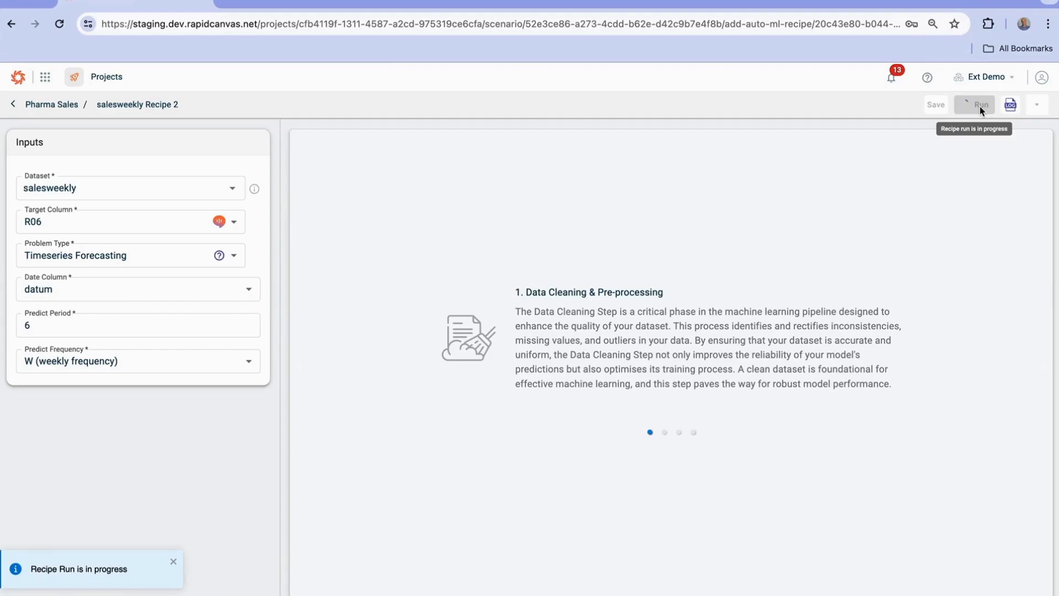
{"action": "left_click", "coordinate": [44, 110]}
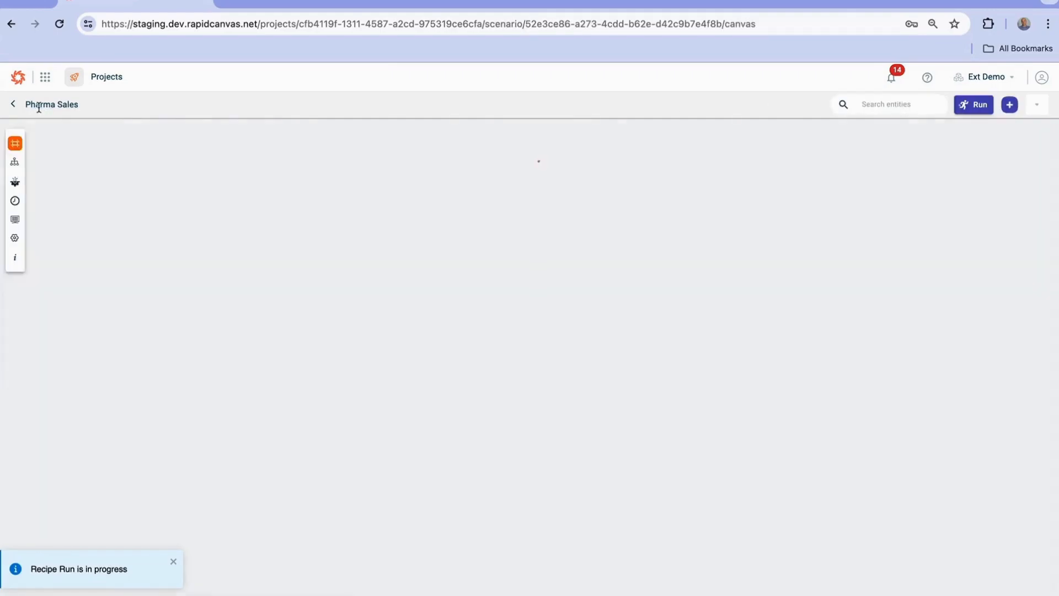
Open the view_salesweekly Recipe 2 output and examine its Trend, Yearly Seasonality and Prediction Result charts, especially the forecast at the end of the series
{"action": "right_click", "coordinate": [678, 525]}
{"action": "key", "text": "Escape"}
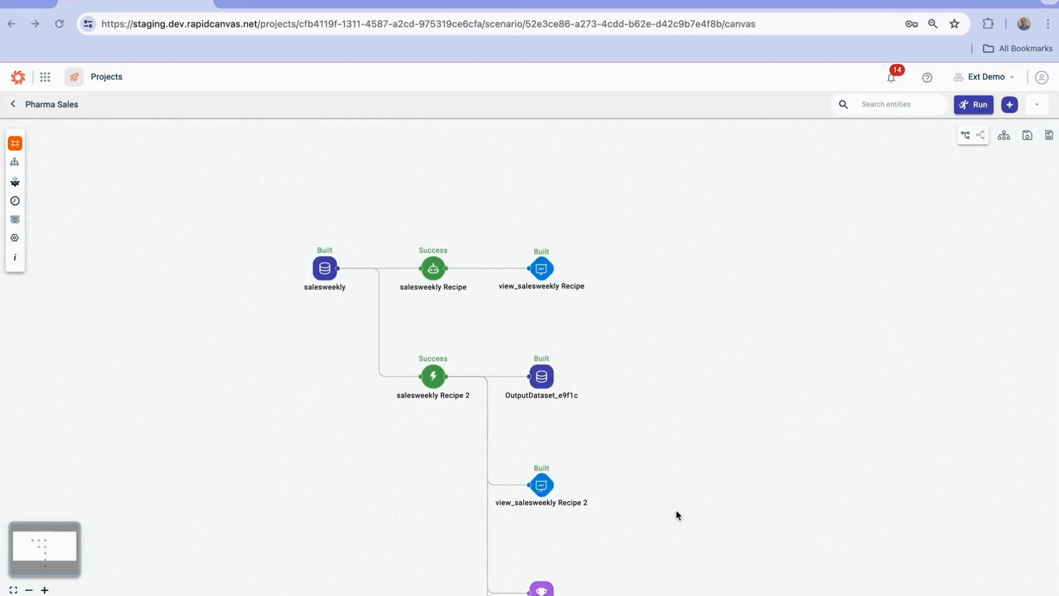
{"action": "scroll", "coordinate": [658, 357], "scroll_direction": "down", "scroll_amount": 5}
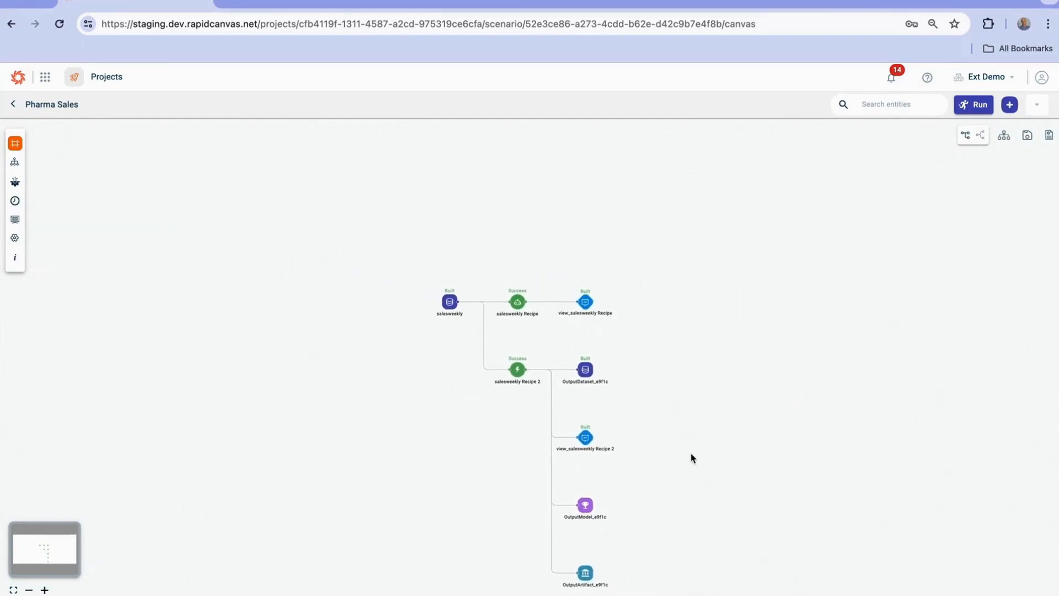
{"action": "left_click_drag", "start_coordinate": [687, 424], "coordinate": [525, 338]}
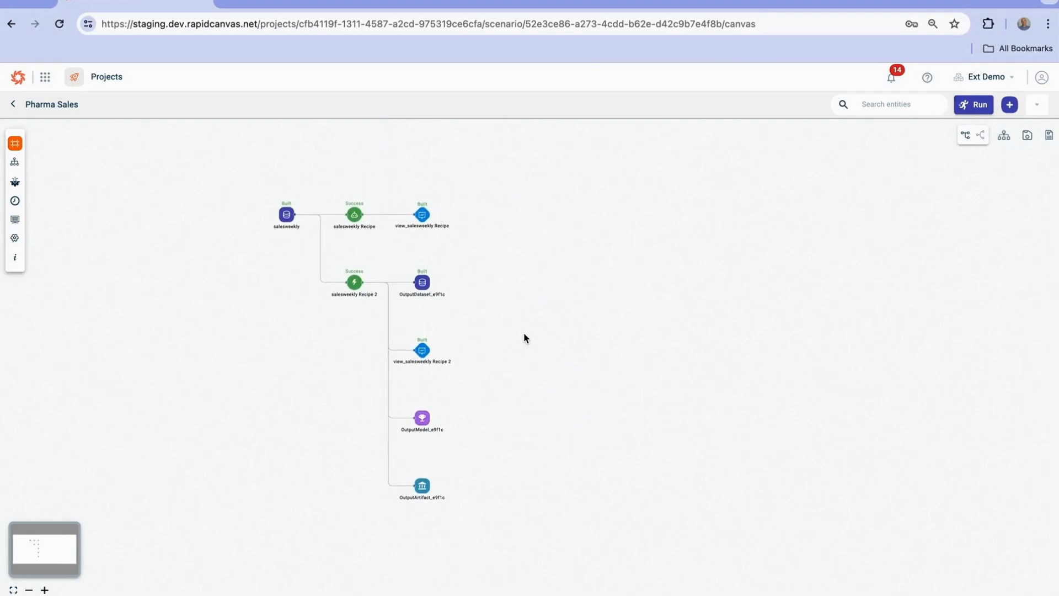
{"action": "scroll", "coordinate": [506, 409], "scroll_direction": "up", "scroll_amount": 4}
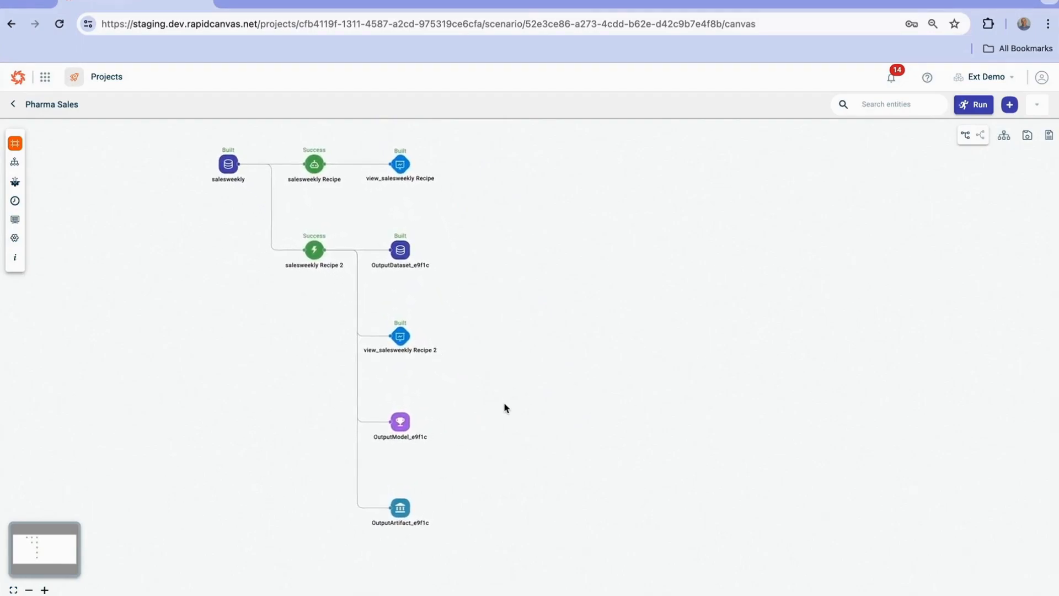
{"action": "scroll", "coordinate": [505, 407], "scroll_direction": "up", "scroll_amount": 2}
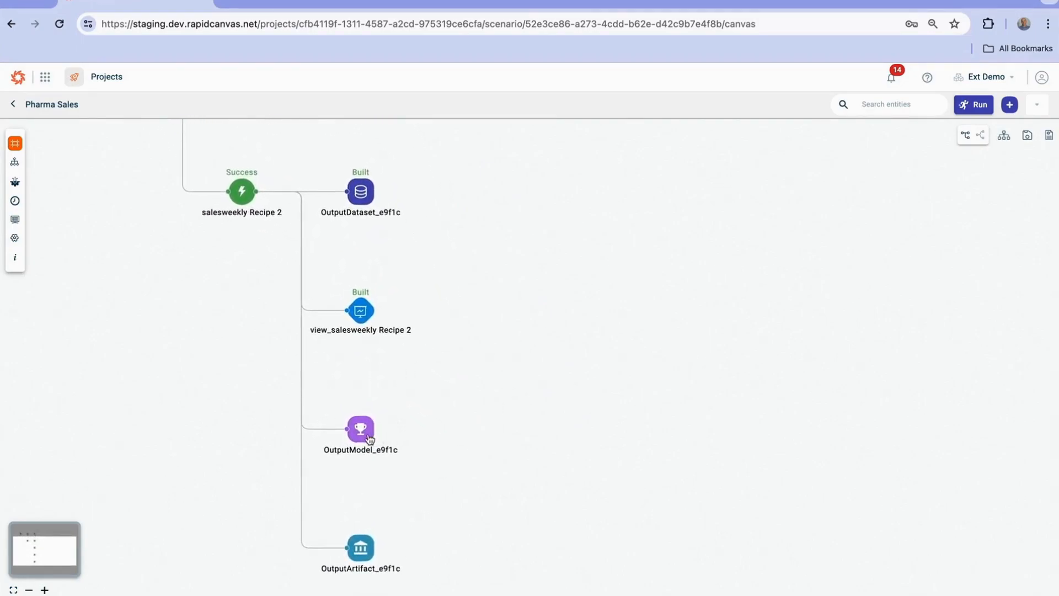
{"action": "left_click", "coordinate": [362, 315]}
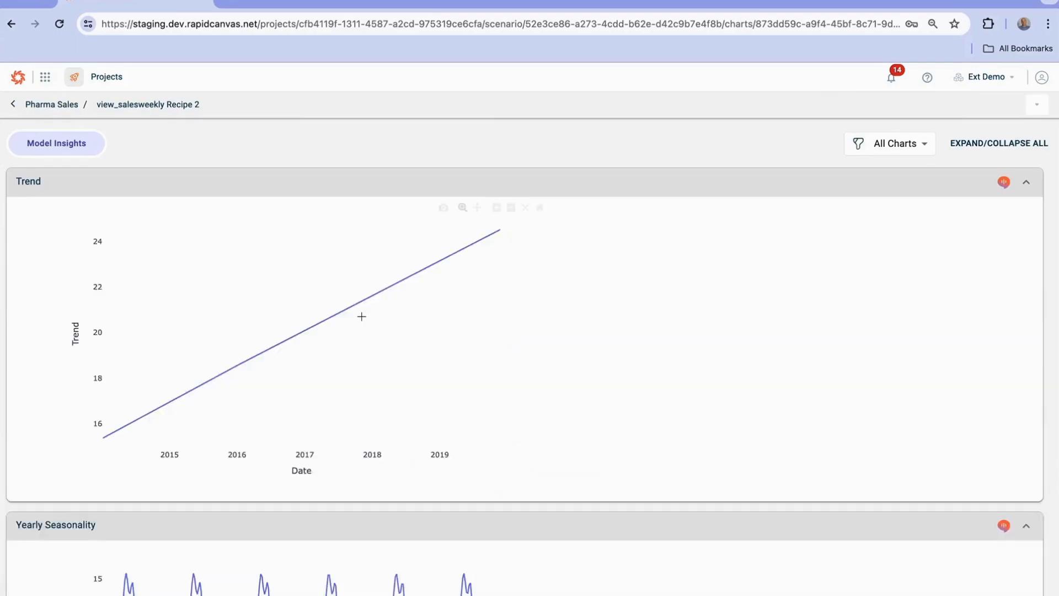
{"action": "scroll", "coordinate": [468, 352], "scroll_direction": "down", "scroll_amount": 4}
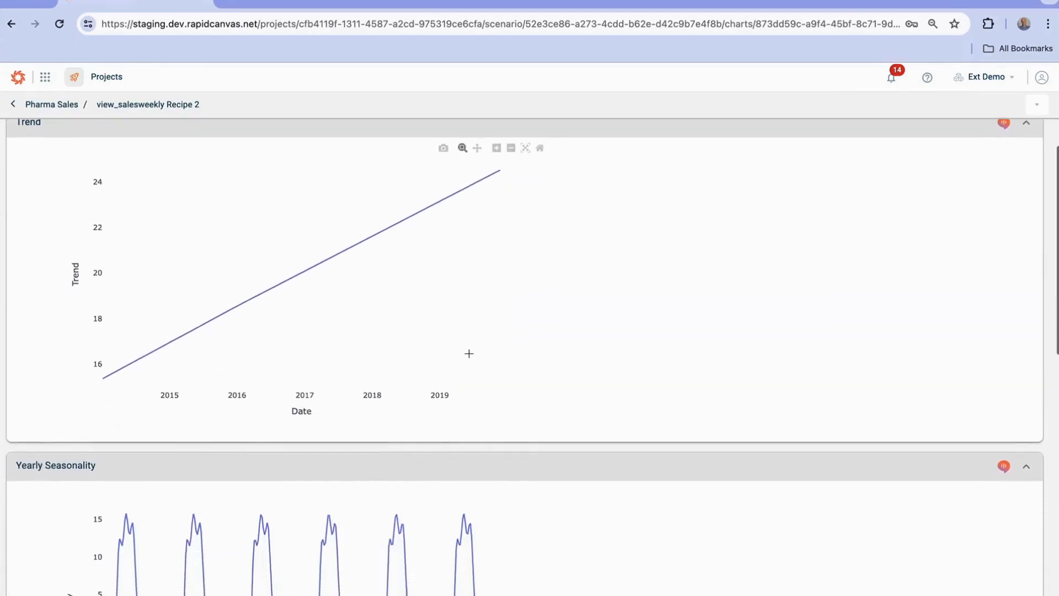
{"action": "scroll", "coordinate": [471, 358], "scroll_direction": "down", "scroll_amount": 2}
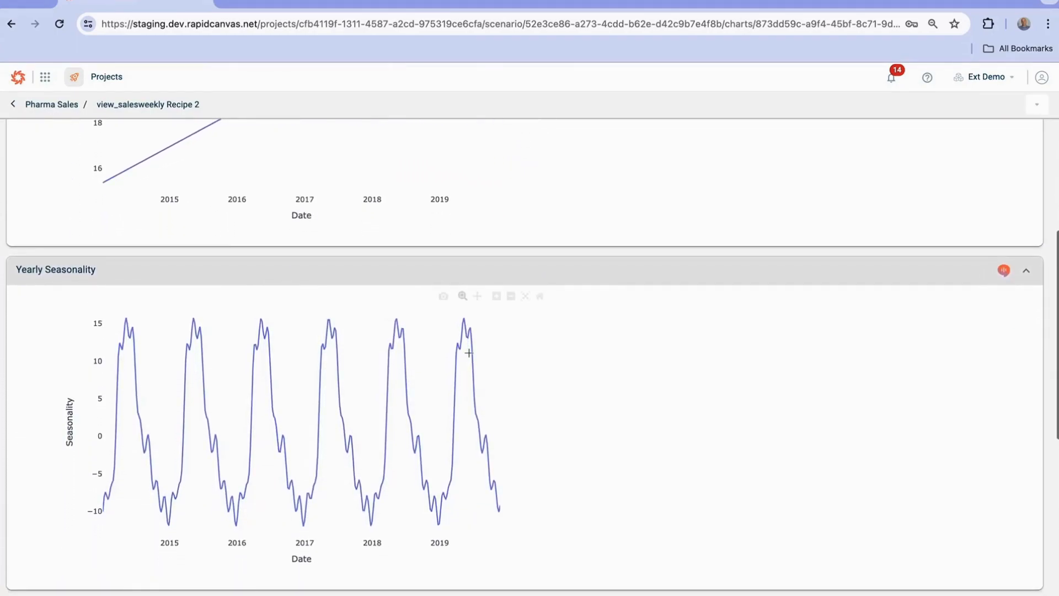
{"action": "scroll", "coordinate": [469, 353], "scroll_direction": "down", "scroll_amount": 8}
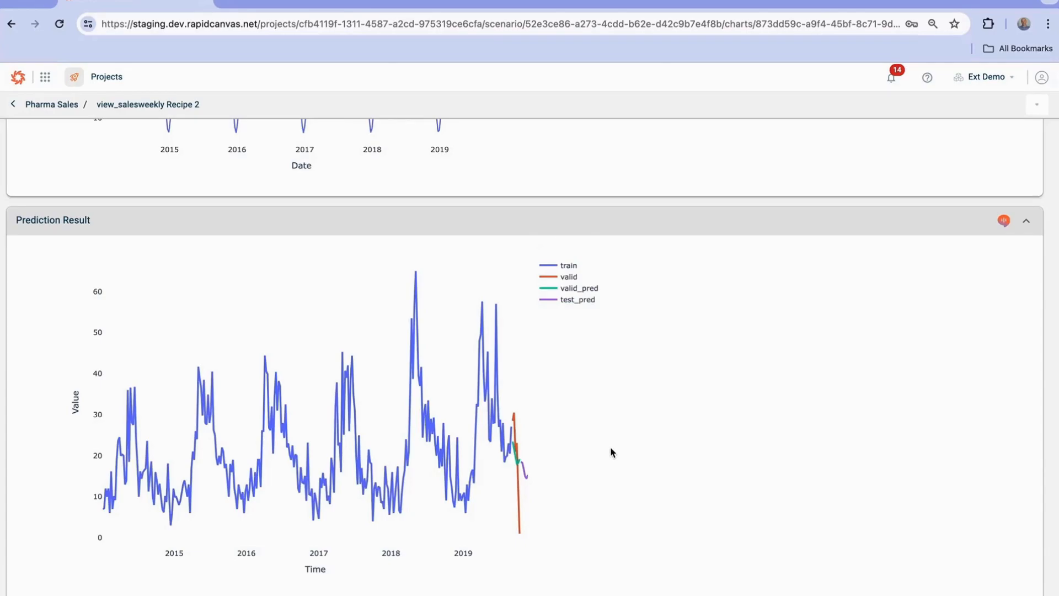
{"action": "scroll", "coordinate": [536, 466], "scroll_direction": "up", "scroll_amount": 10}
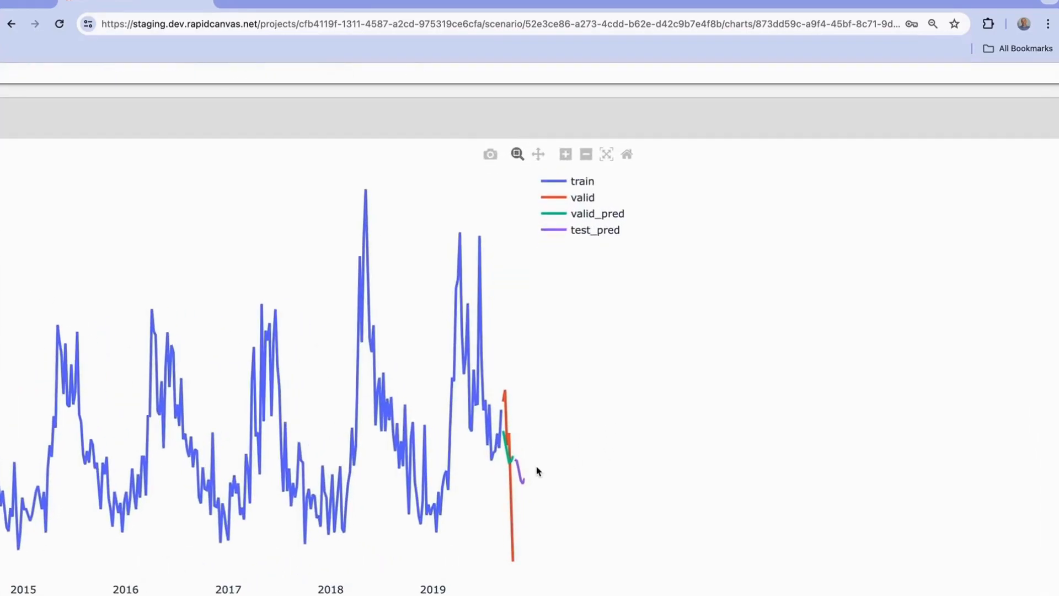
{"action": "scroll", "coordinate": [537, 468], "scroll_direction": "down", "scroll_amount": 10}
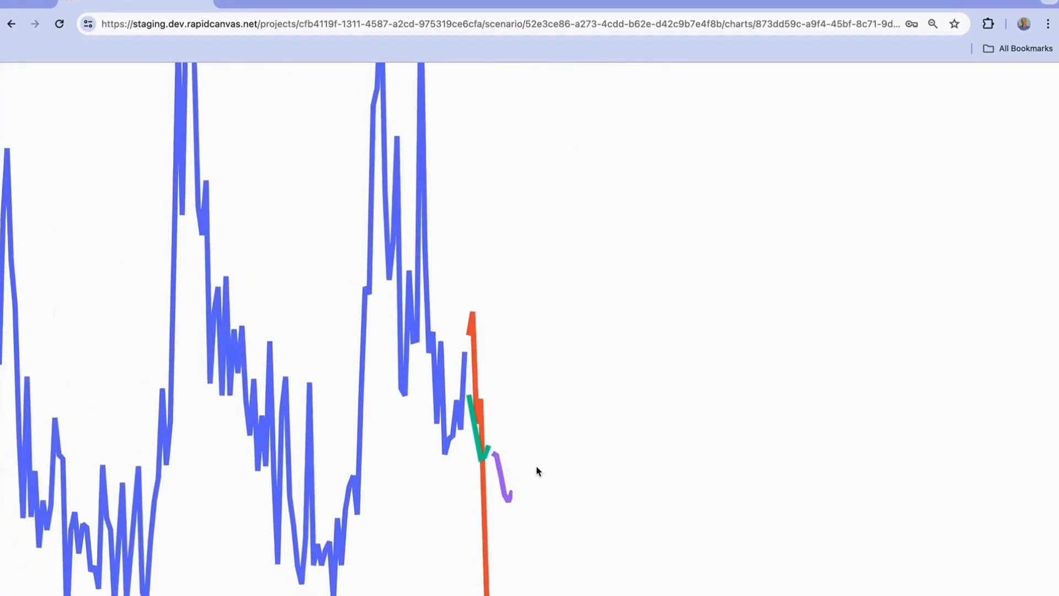